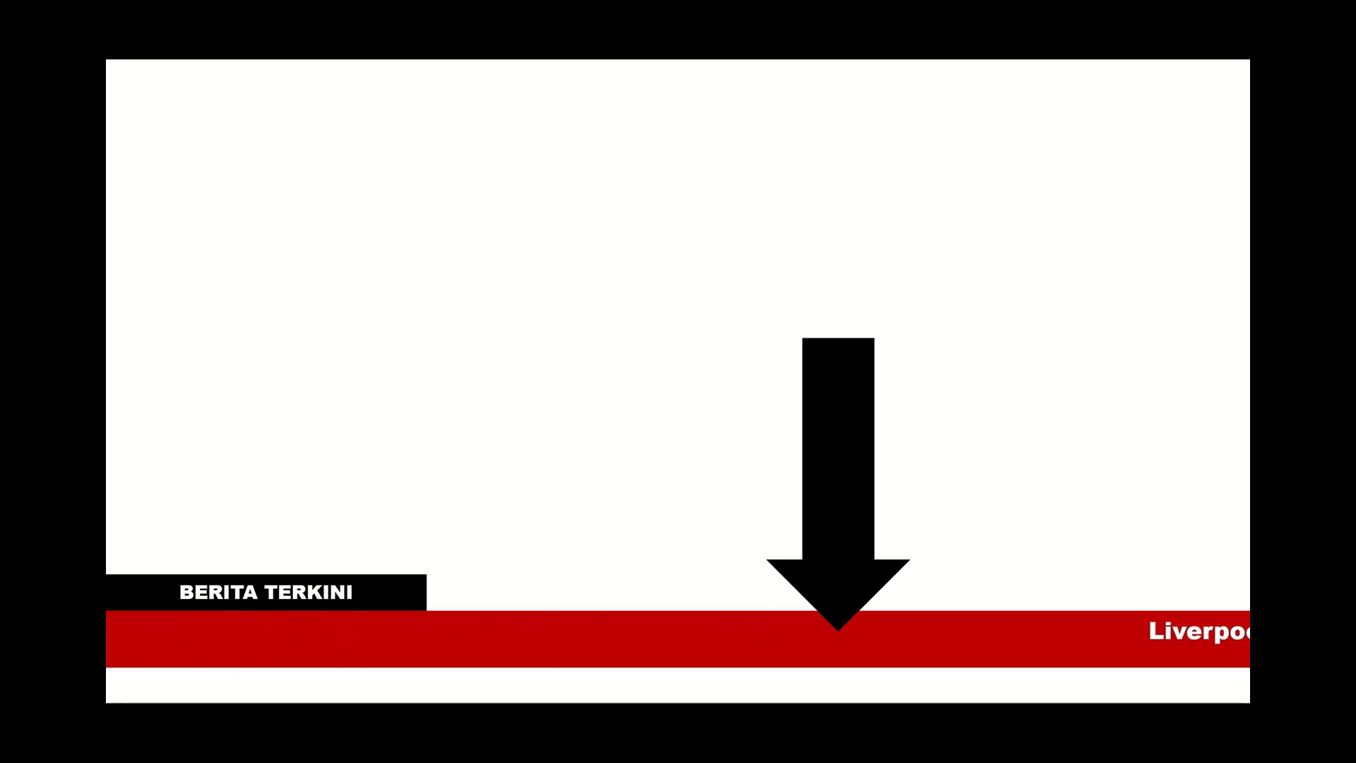
Step: Exit the running slide show and return to Normal editing view
key("Escape")
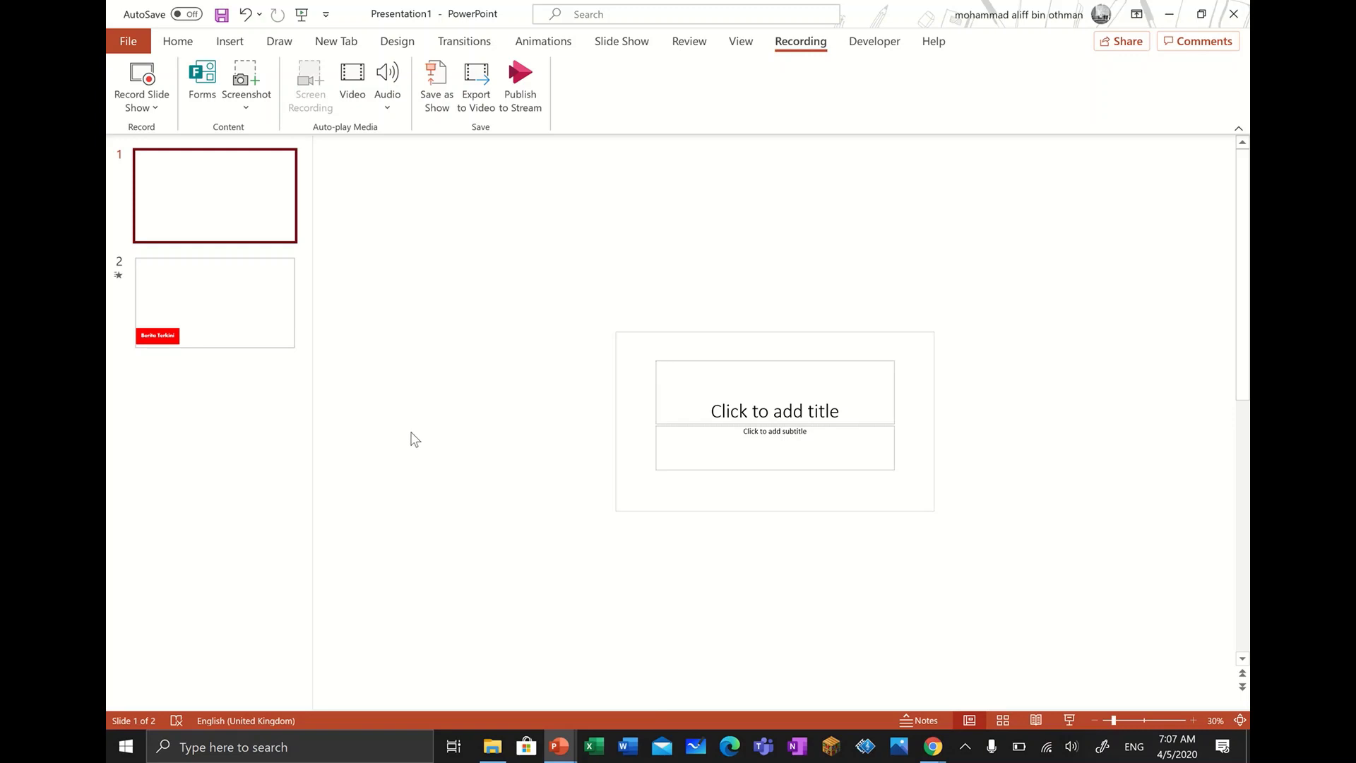
Step: Switch slide 1 to the Blank layout and zoom the view to 60%
left_click(177, 41)
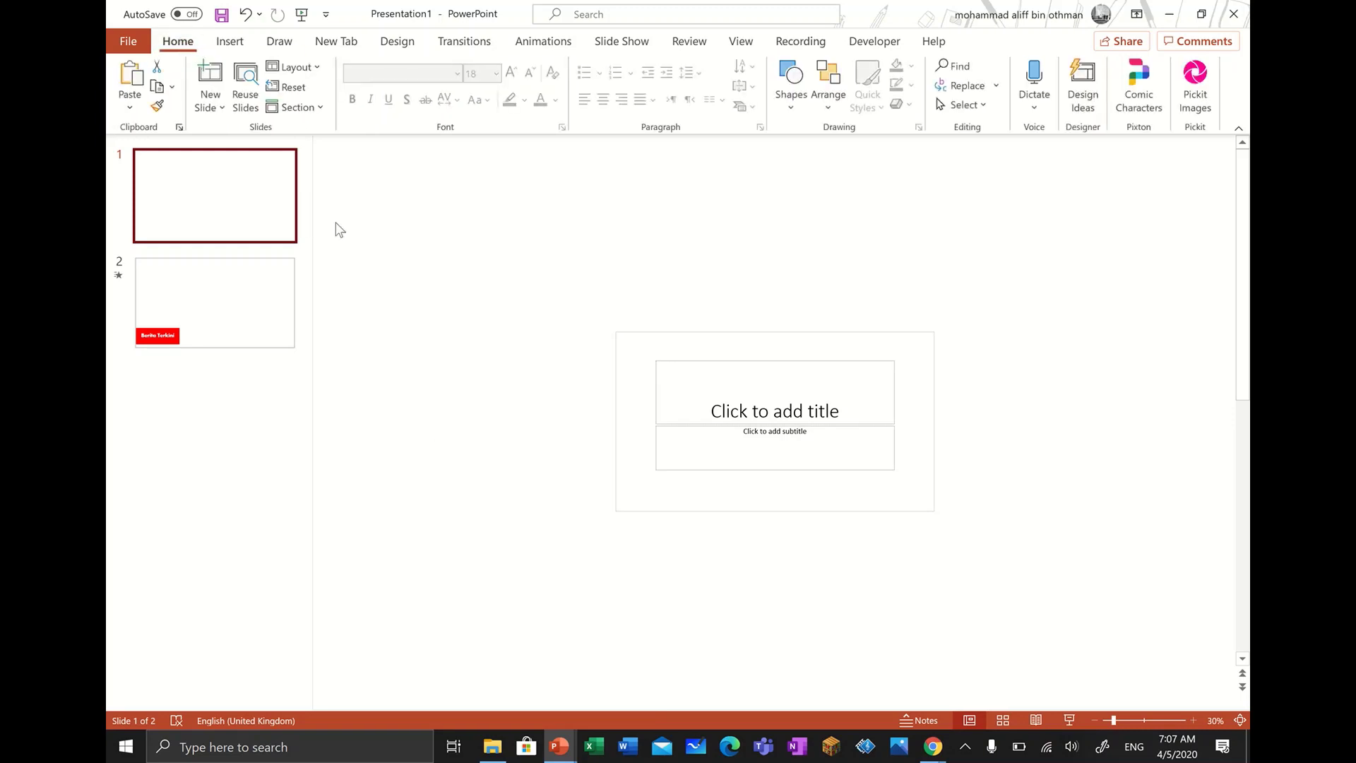
left_click(315, 63)
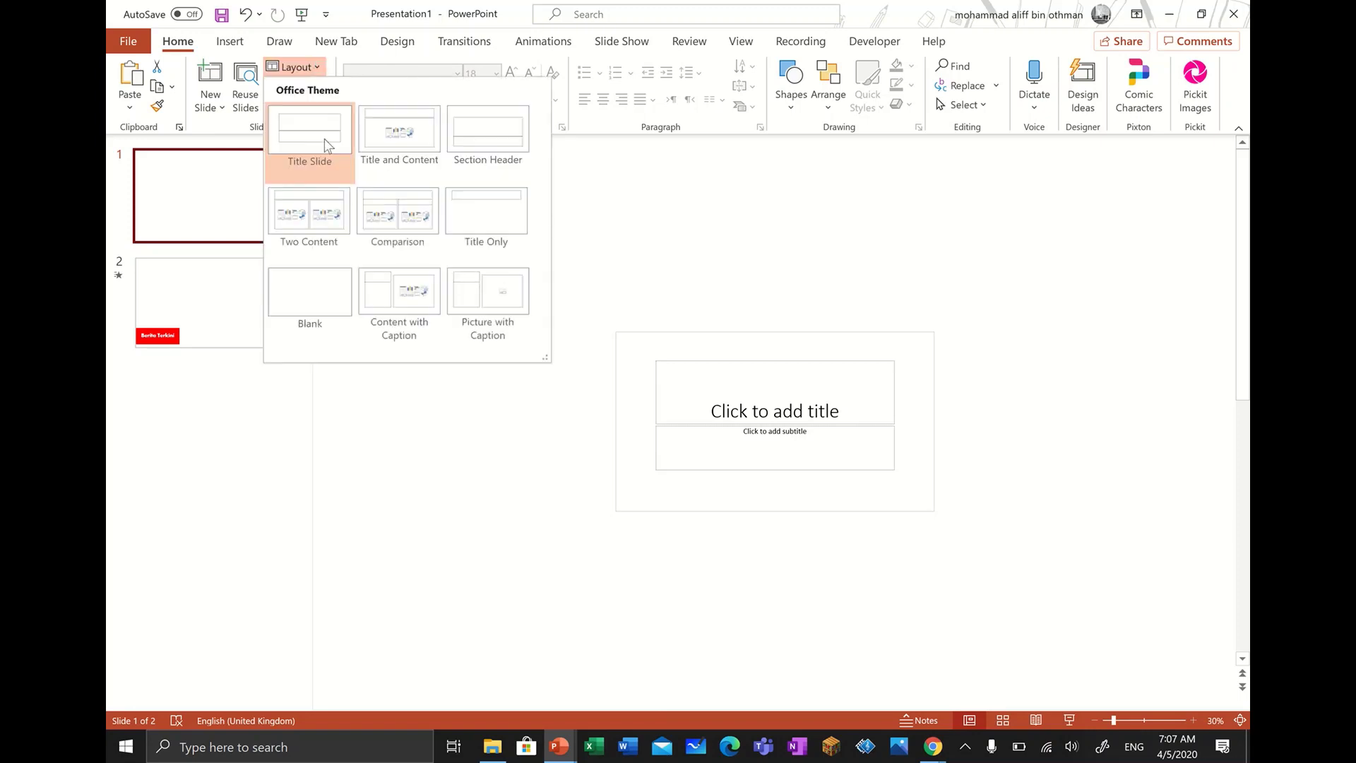
left_click(332, 300)
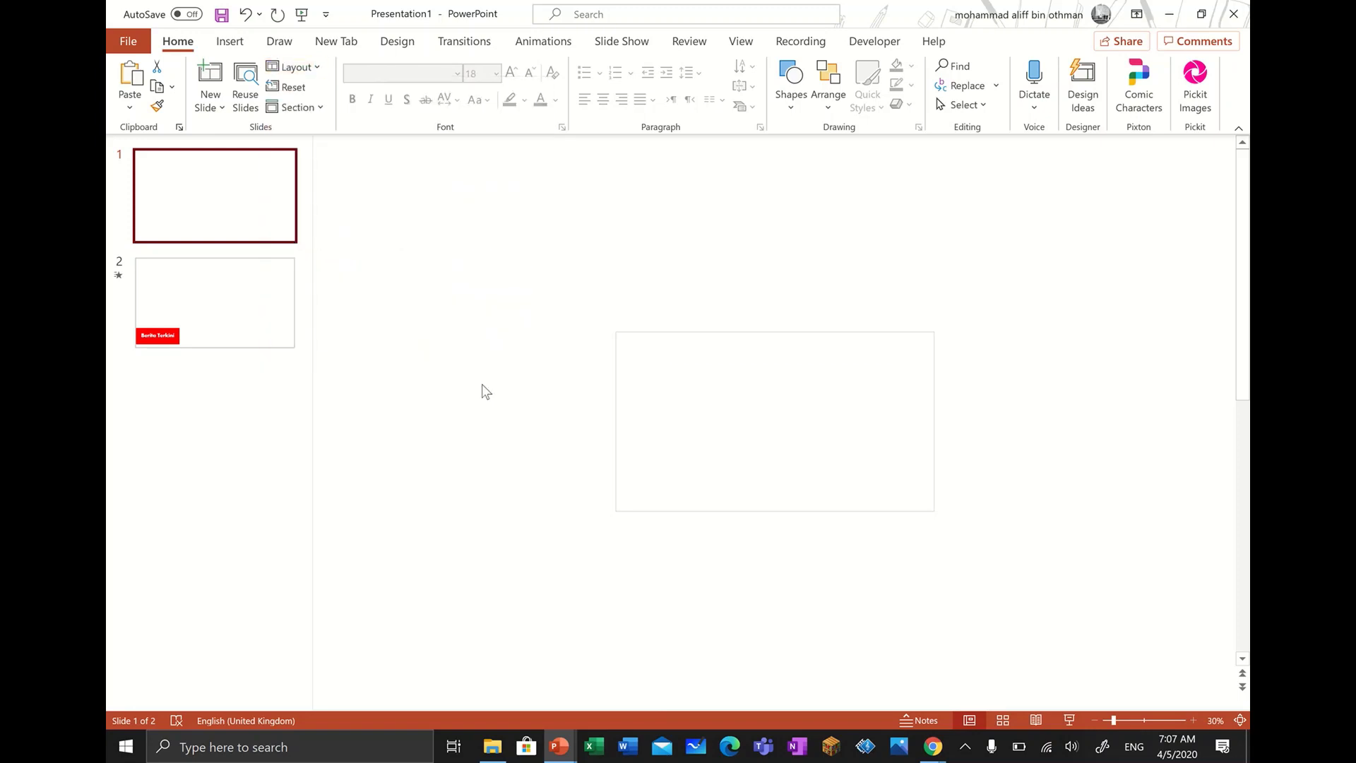
left_click(1194, 720)
left_click(1193, 720)
left_click(1193, 720)
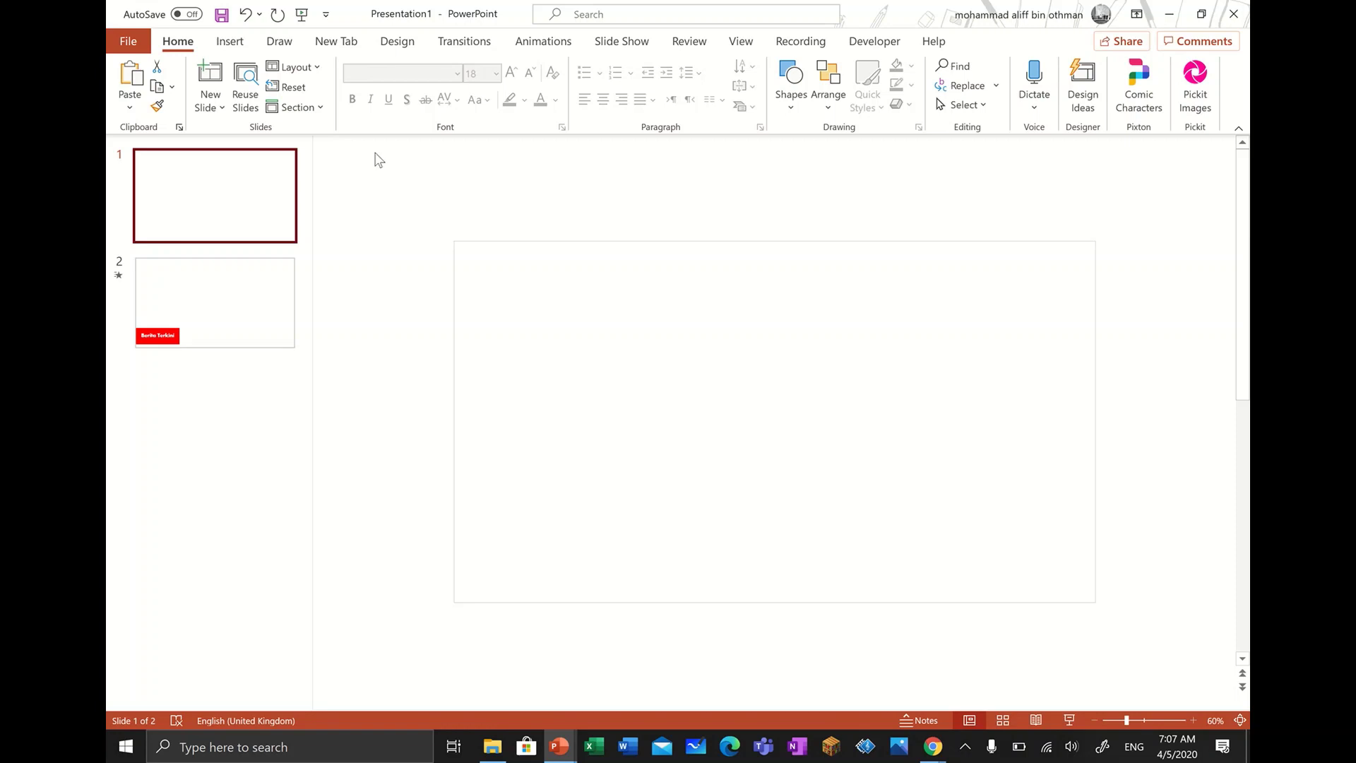
Step: Draw a red-filled rectangle flush with slide 1's bottom-left corner
left_click(230, 41)
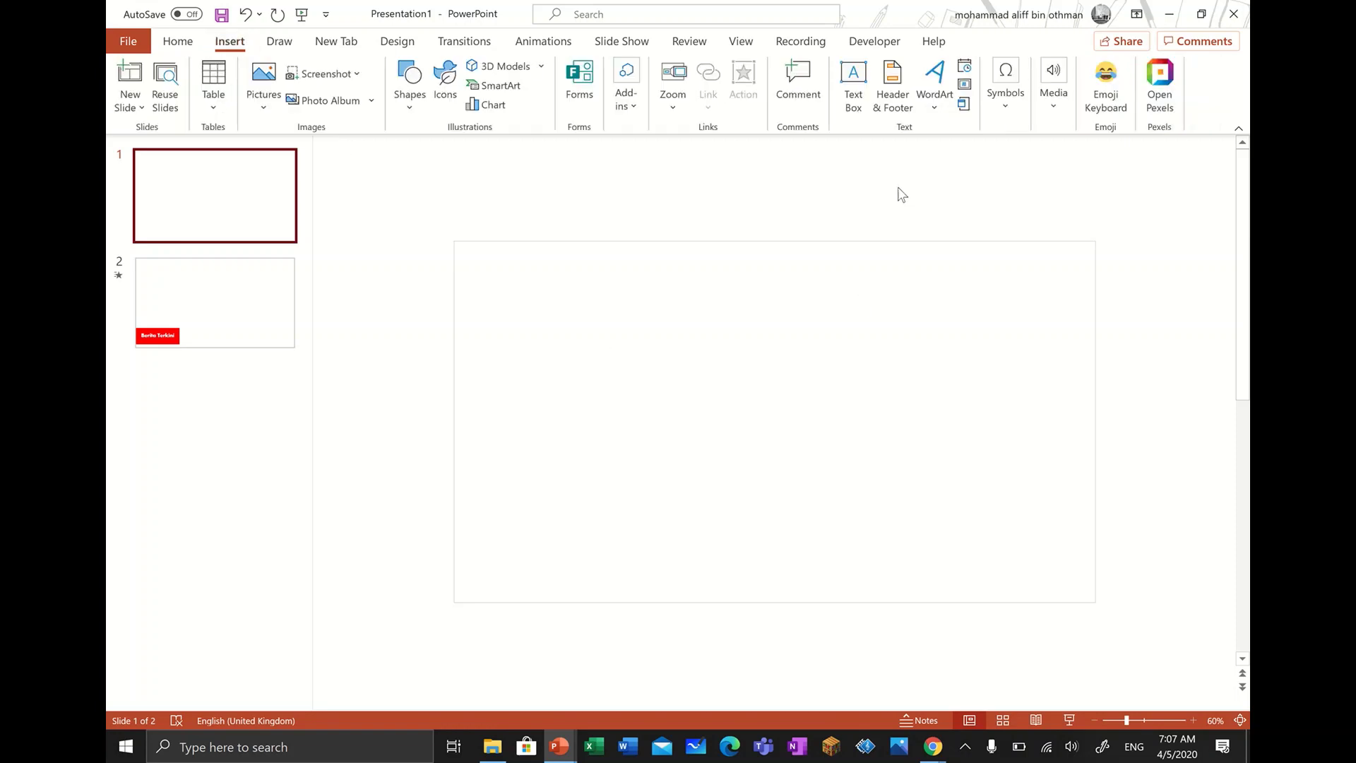
left_click(414, 104)
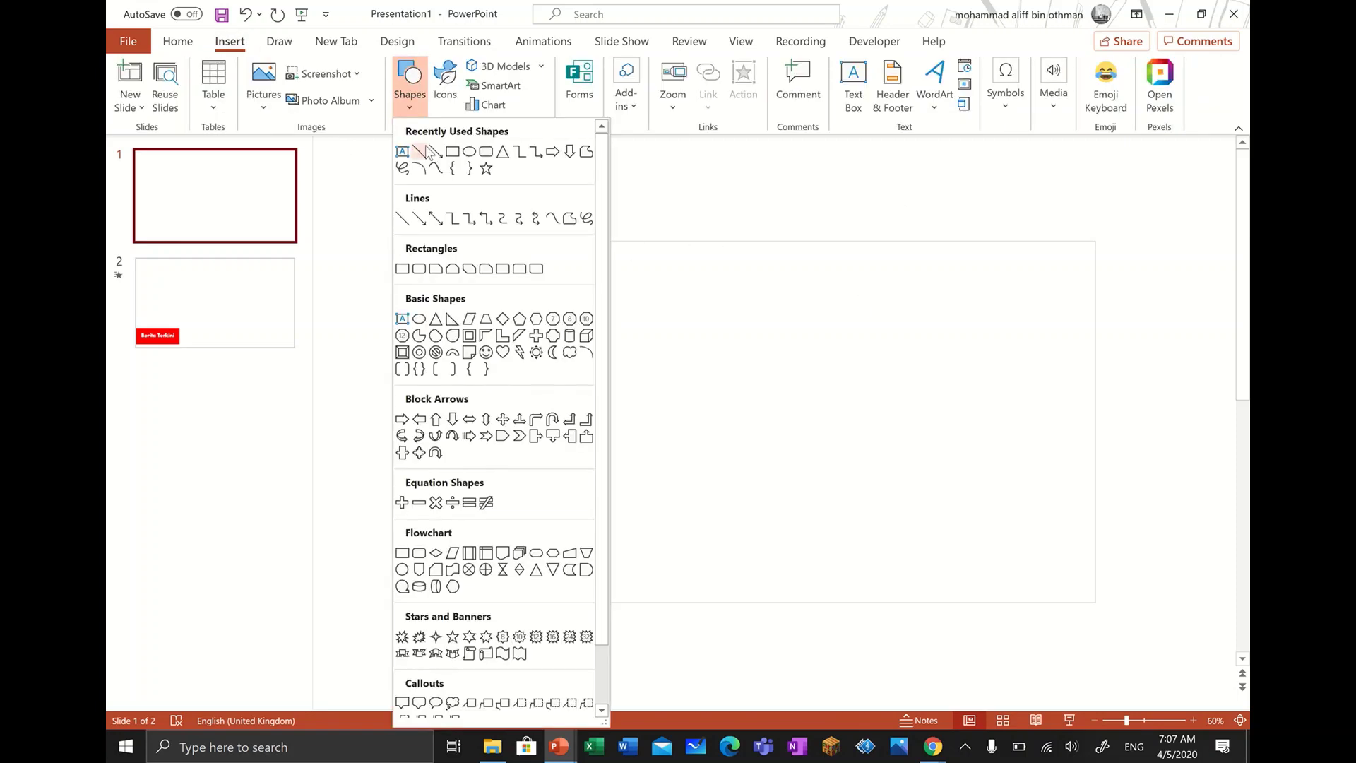
left_click(437, 151)
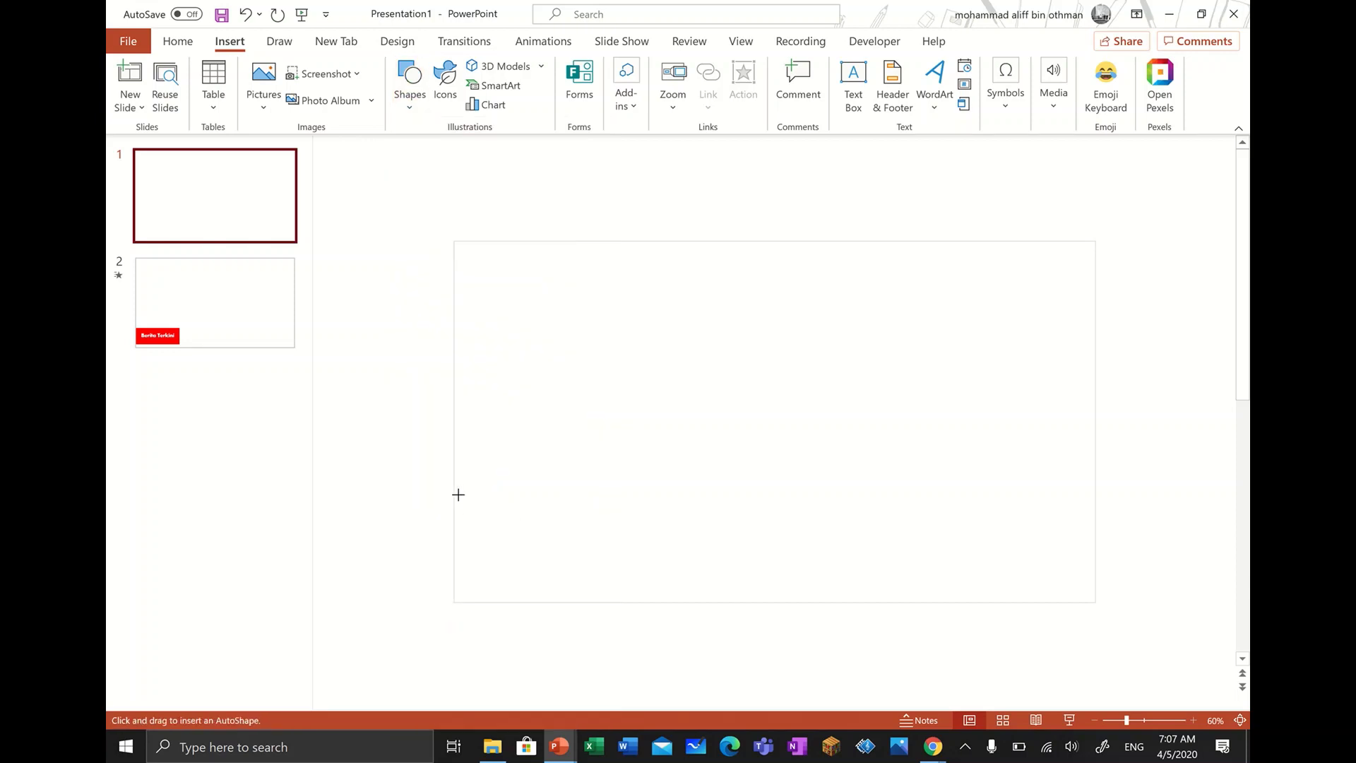
mouse_move(457, 486)
left_mouse_down()
mouse_move(636, 557)
mouse_move(618, 550)
left_mouse_up()
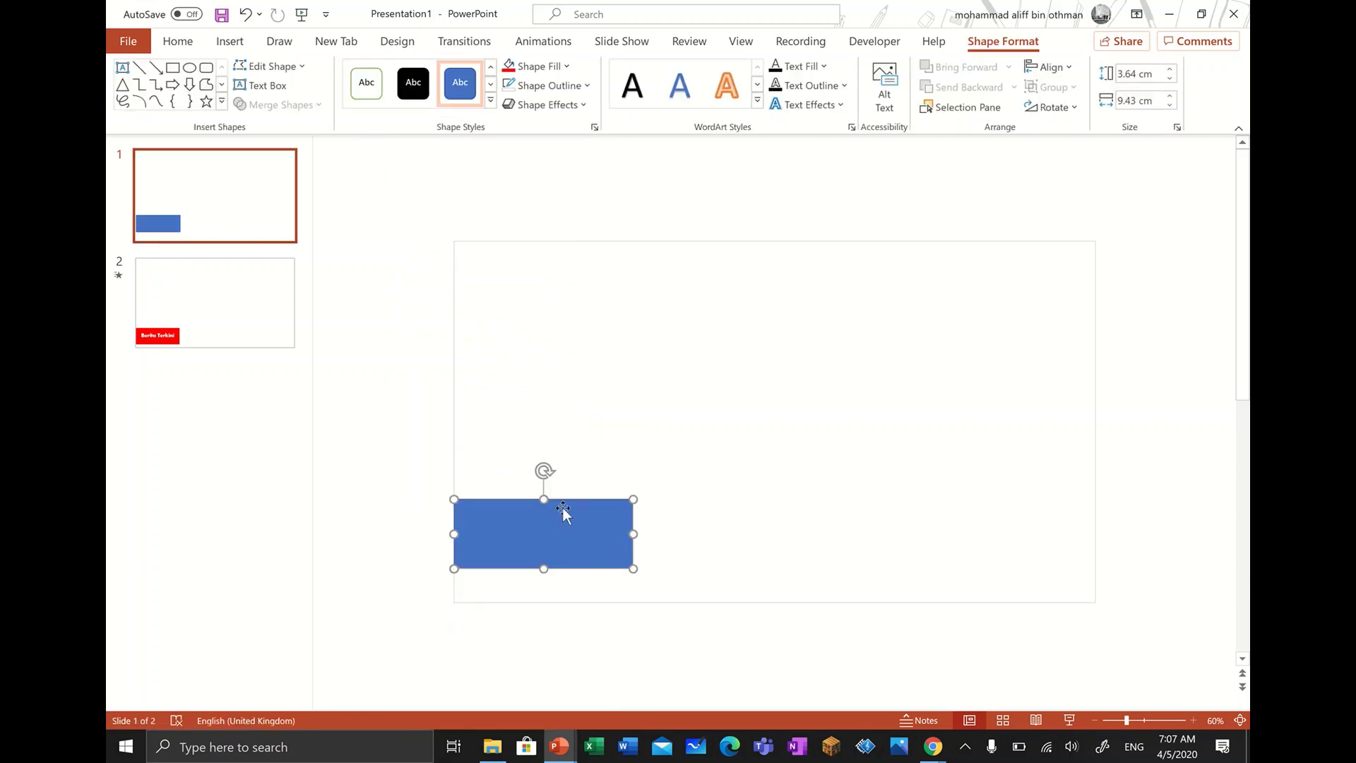
left_click(513, 68)
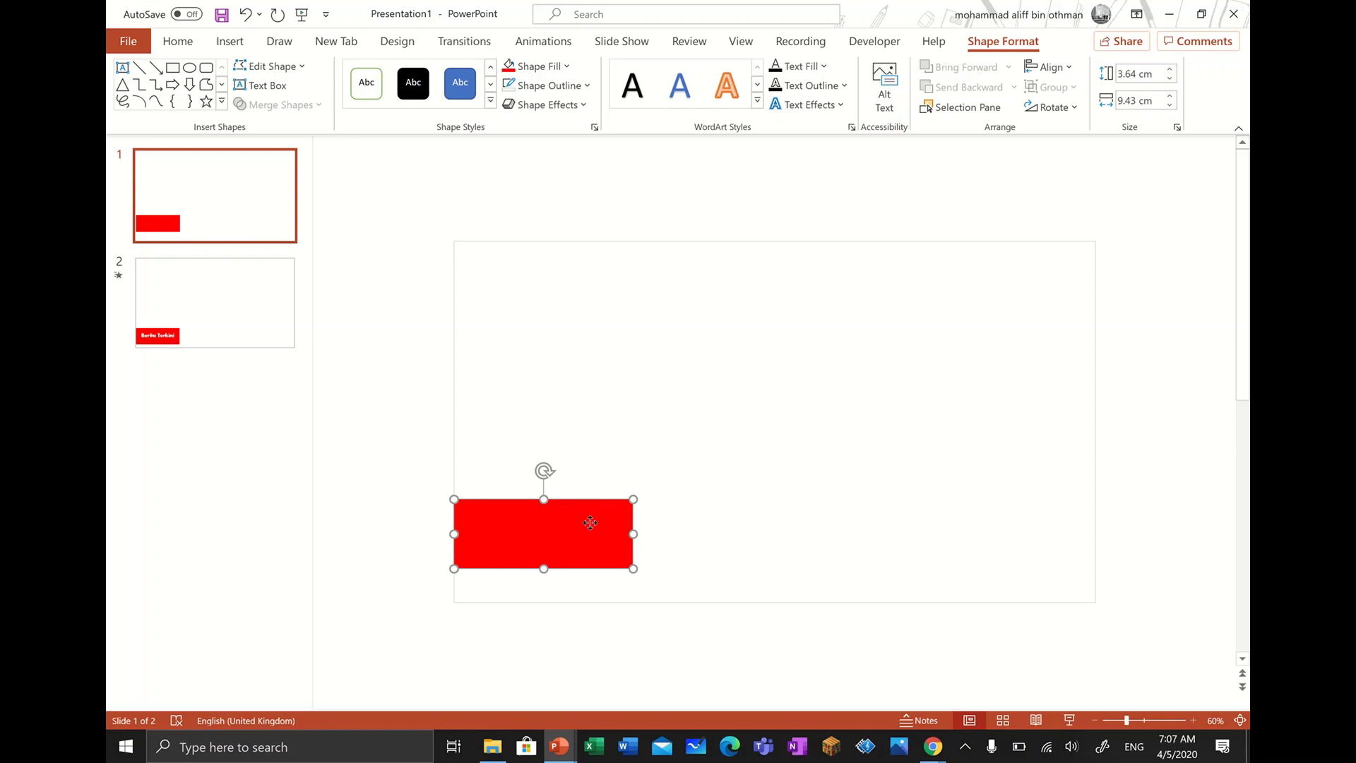
left_click_drag(590, 523, 590, 535)
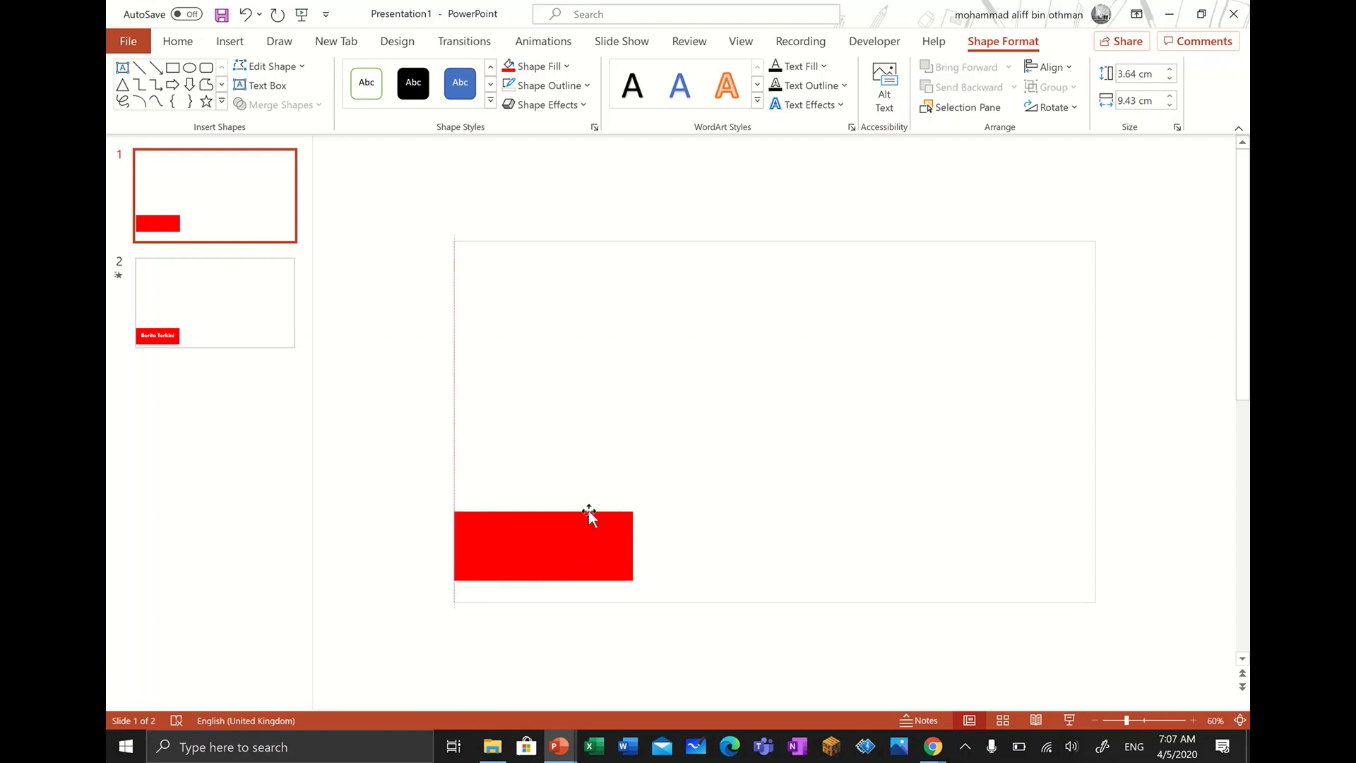
Step: Insert a WordArt text box reading 'Berita Terkini'
left_click(229, 41)
left_click(935, 99)
left_click(942, 145)
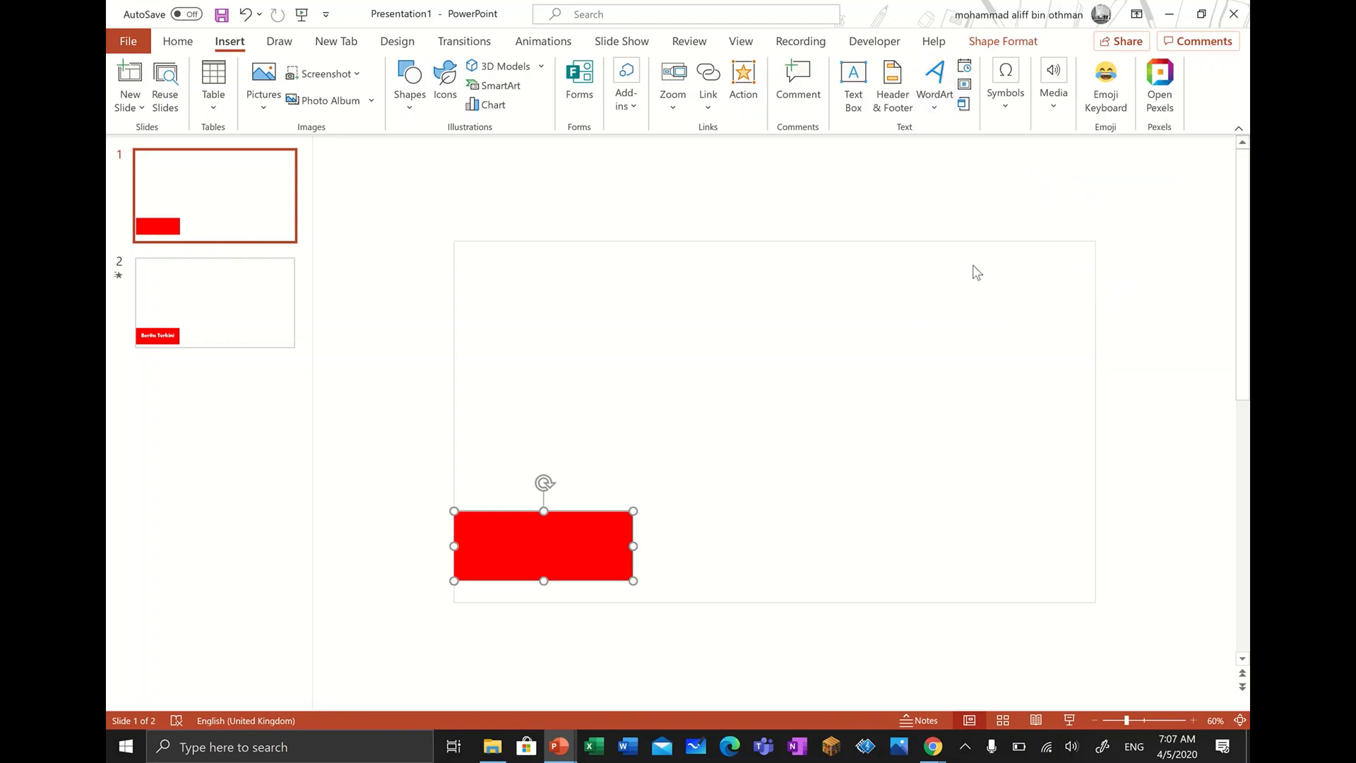
type("Berita")
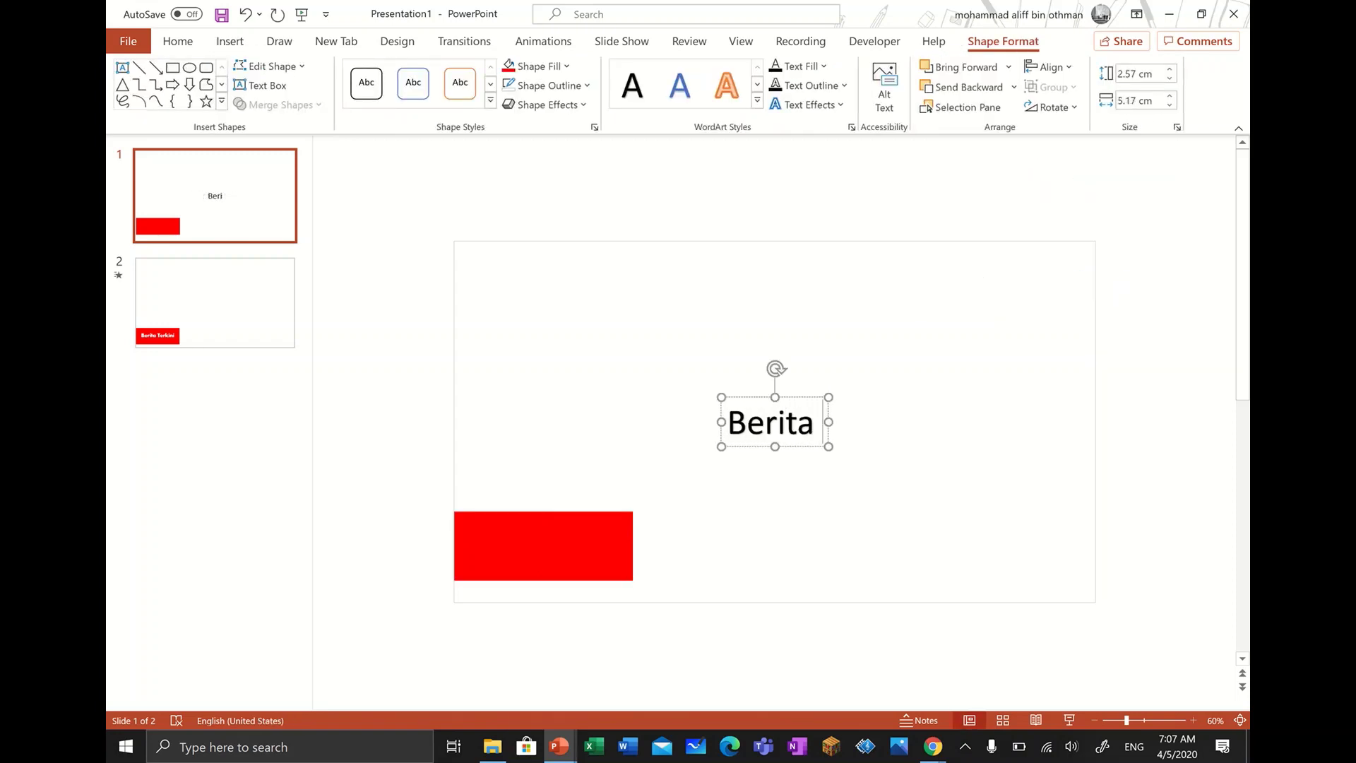
type(" Terkini")
Step: Make the 'Berita Terkini' text white in Aharoni font and shrink its size
key("ctrl+a")
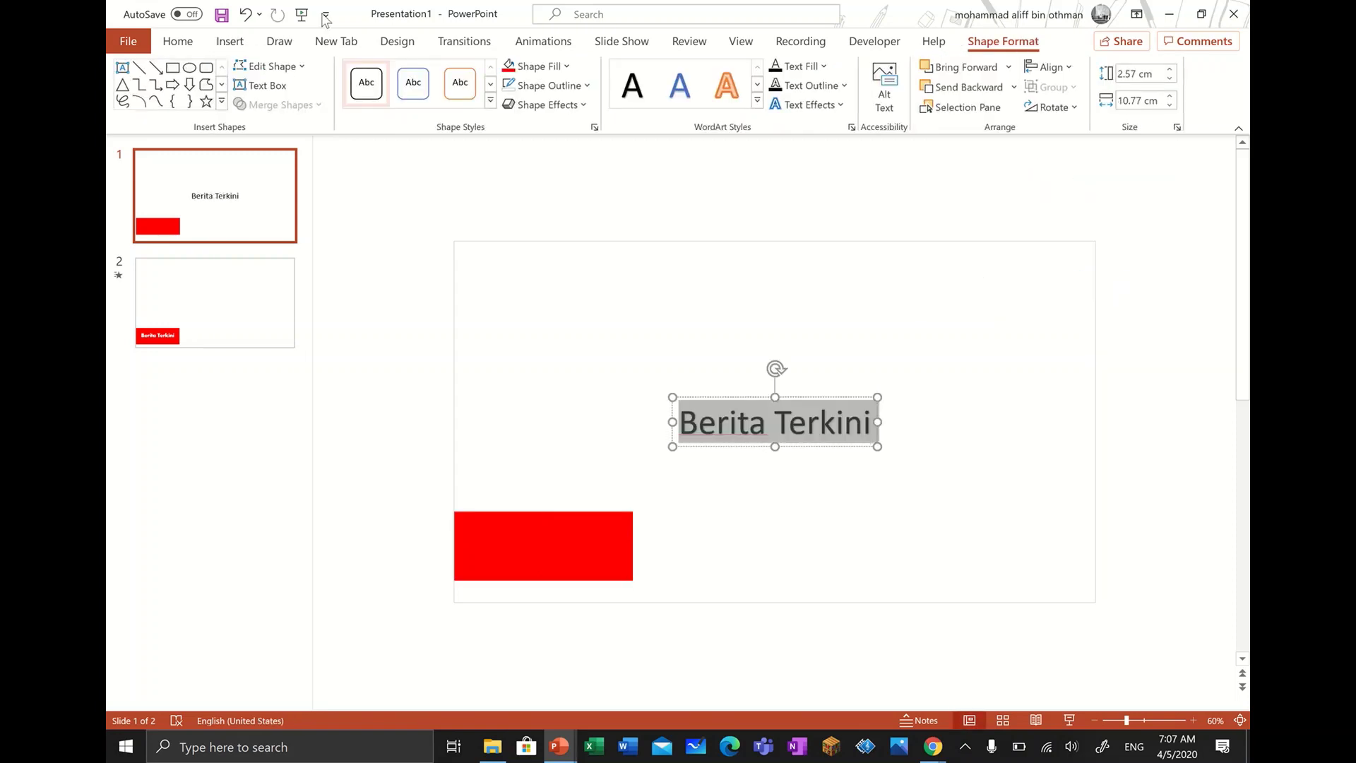
left_click(177, 40)
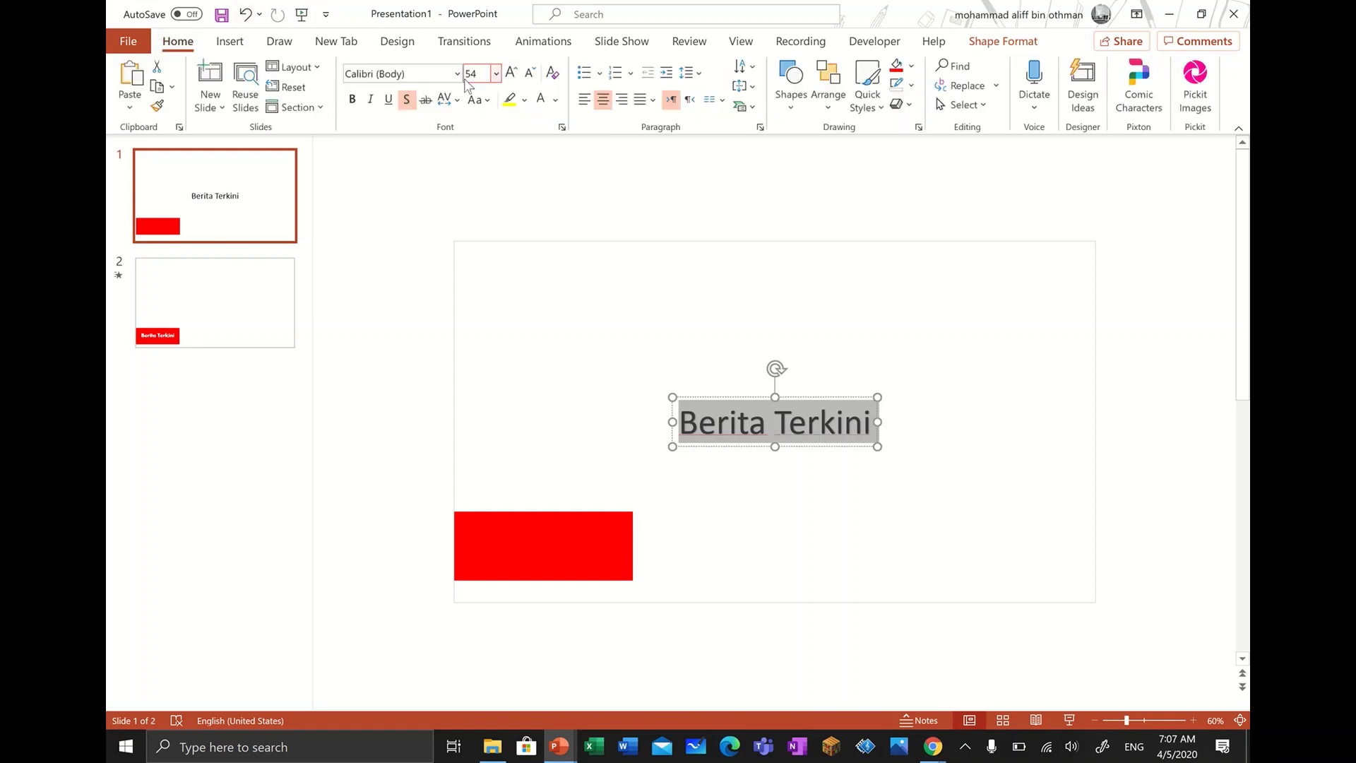
left_click(541, 100)
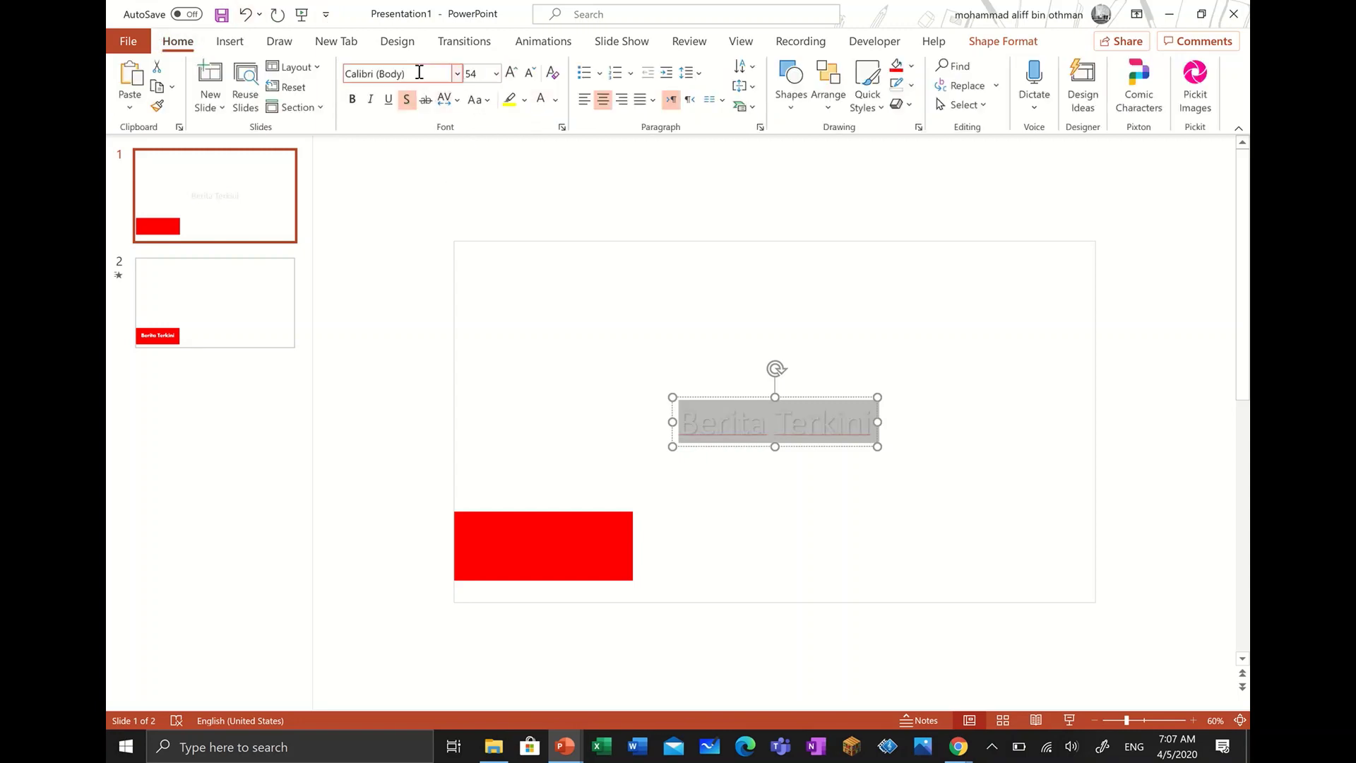
left_click(457, 75)
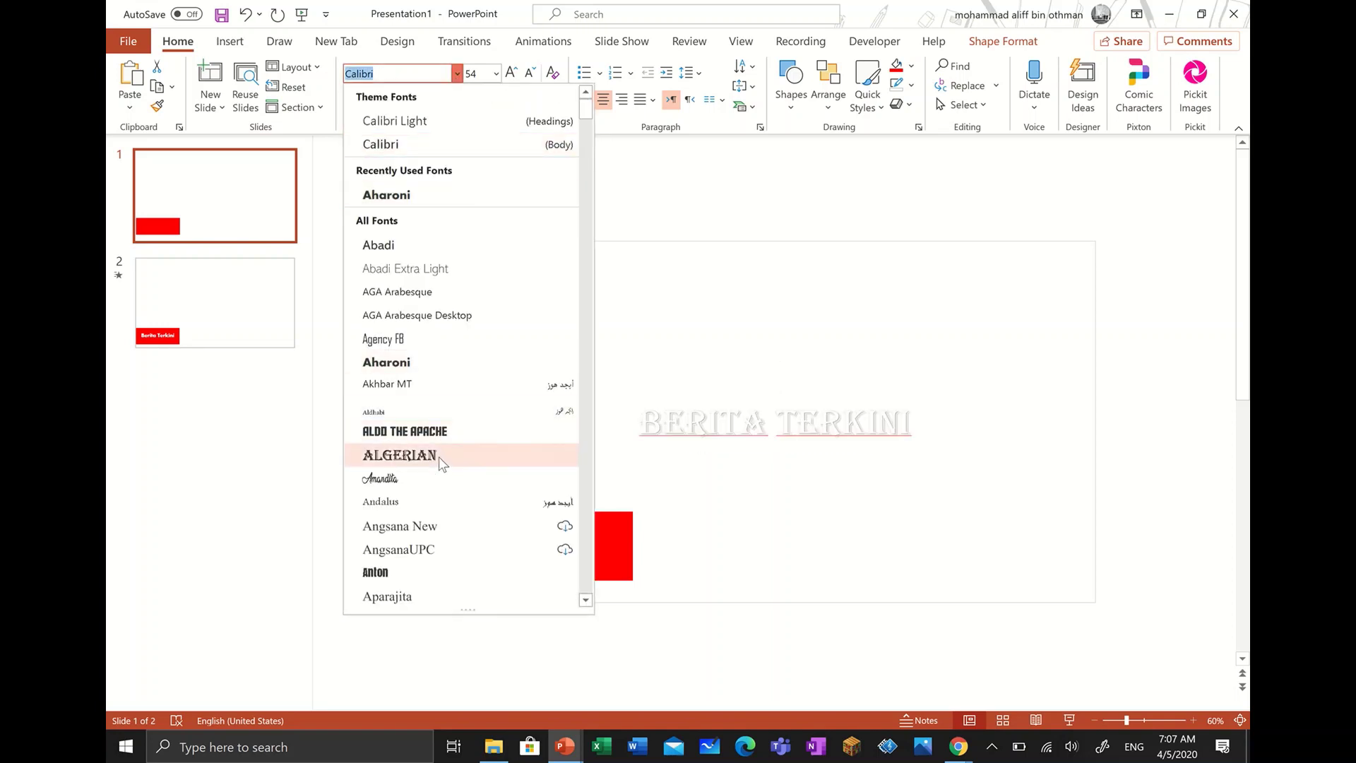
left_click(485, 197)
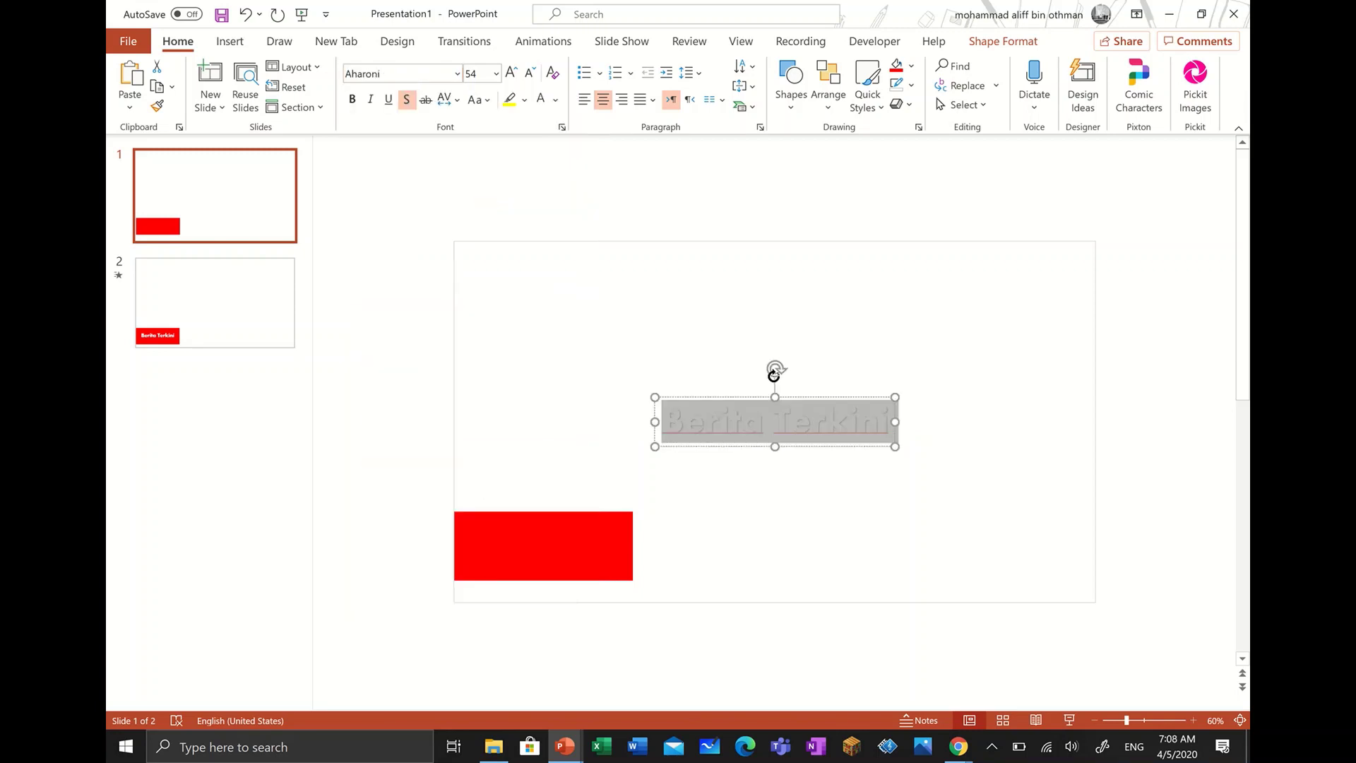
left_click(530, 73)
Step: Position the 'Berita Terkini' text on top of the red rectangle
left_click_drag(820, 432, 588, 565)
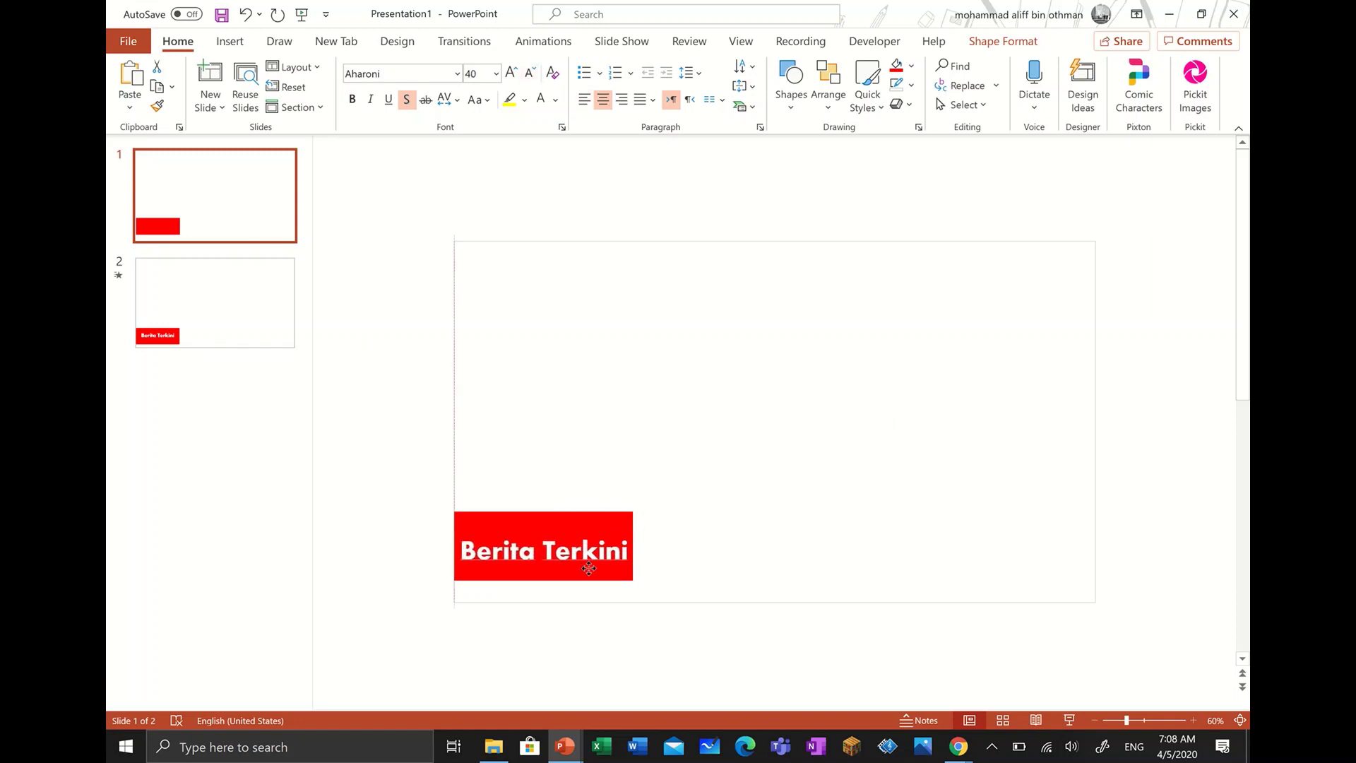
left_click_drag(588, 565, 588, 562)
key("ctrl+z")
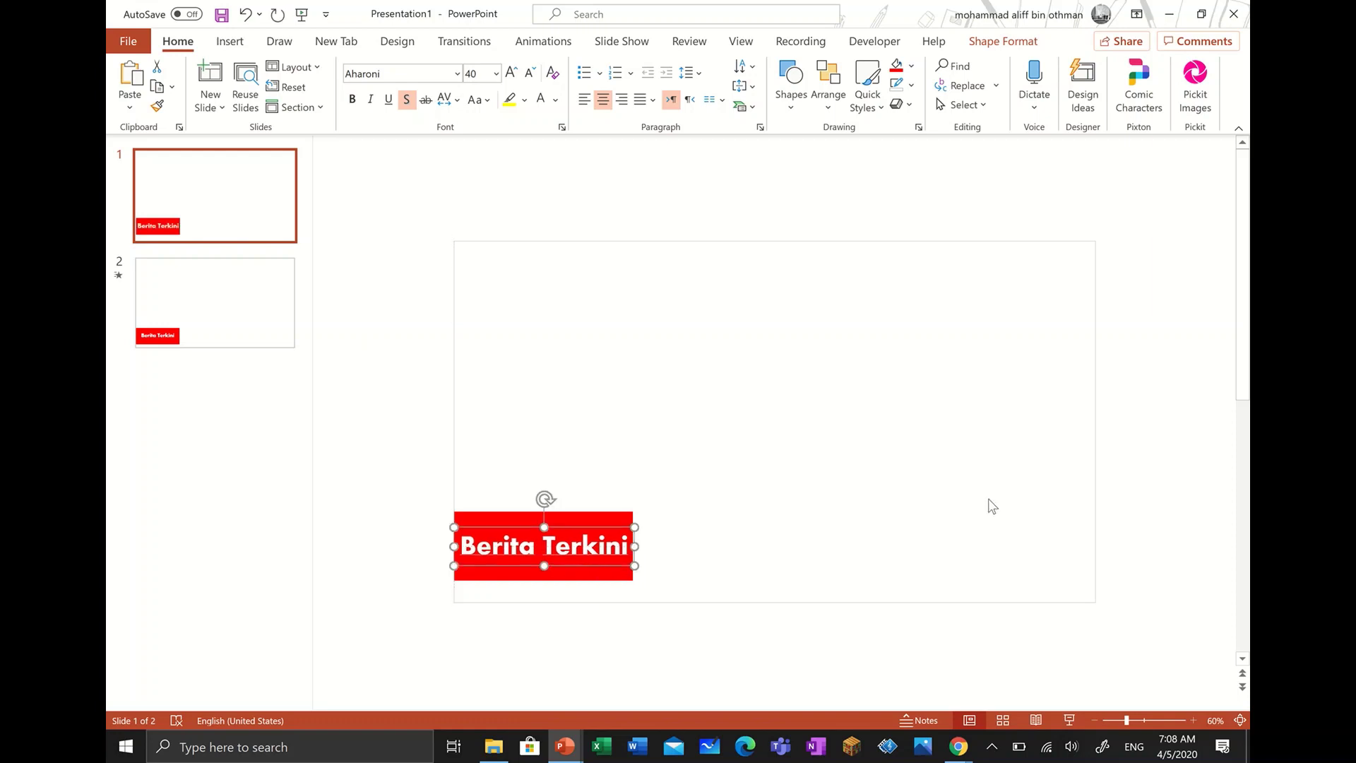
key("ctrl+z")
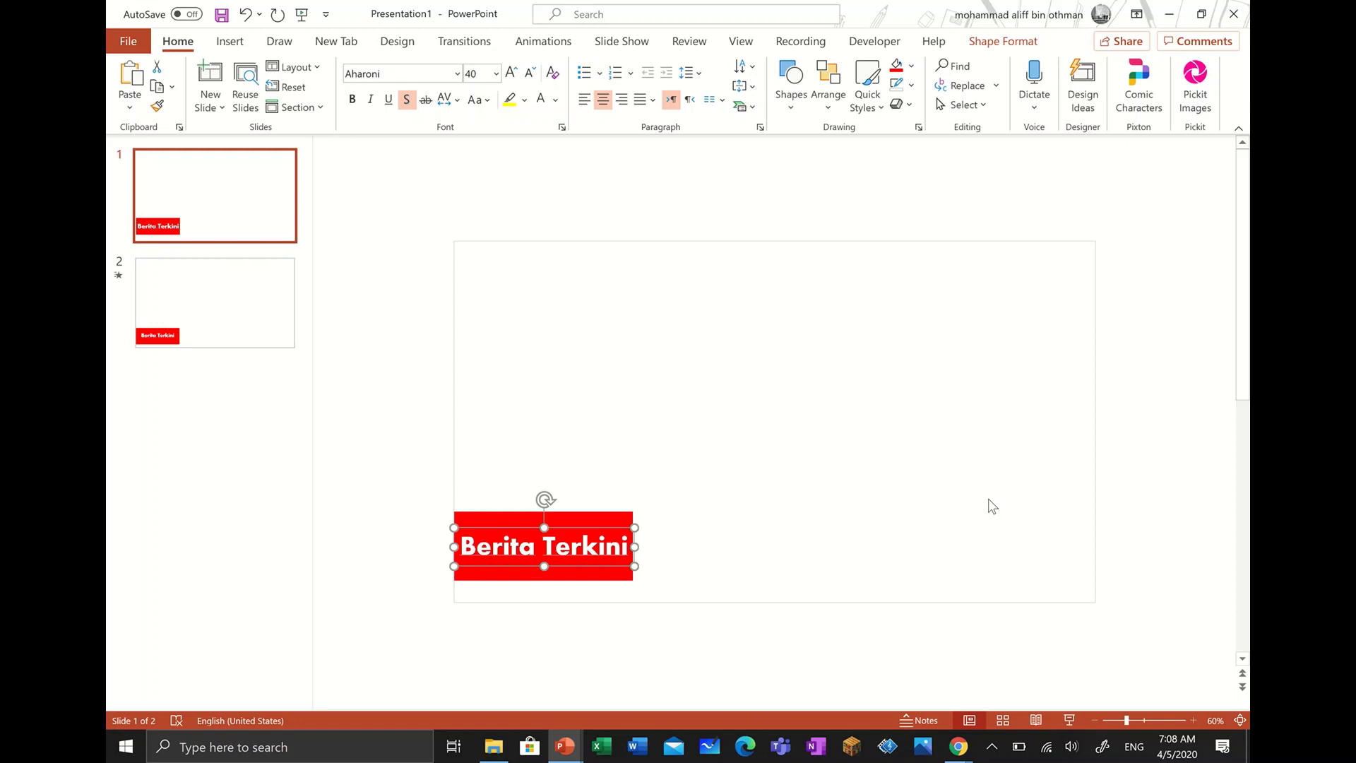
left_click(1094, 722)
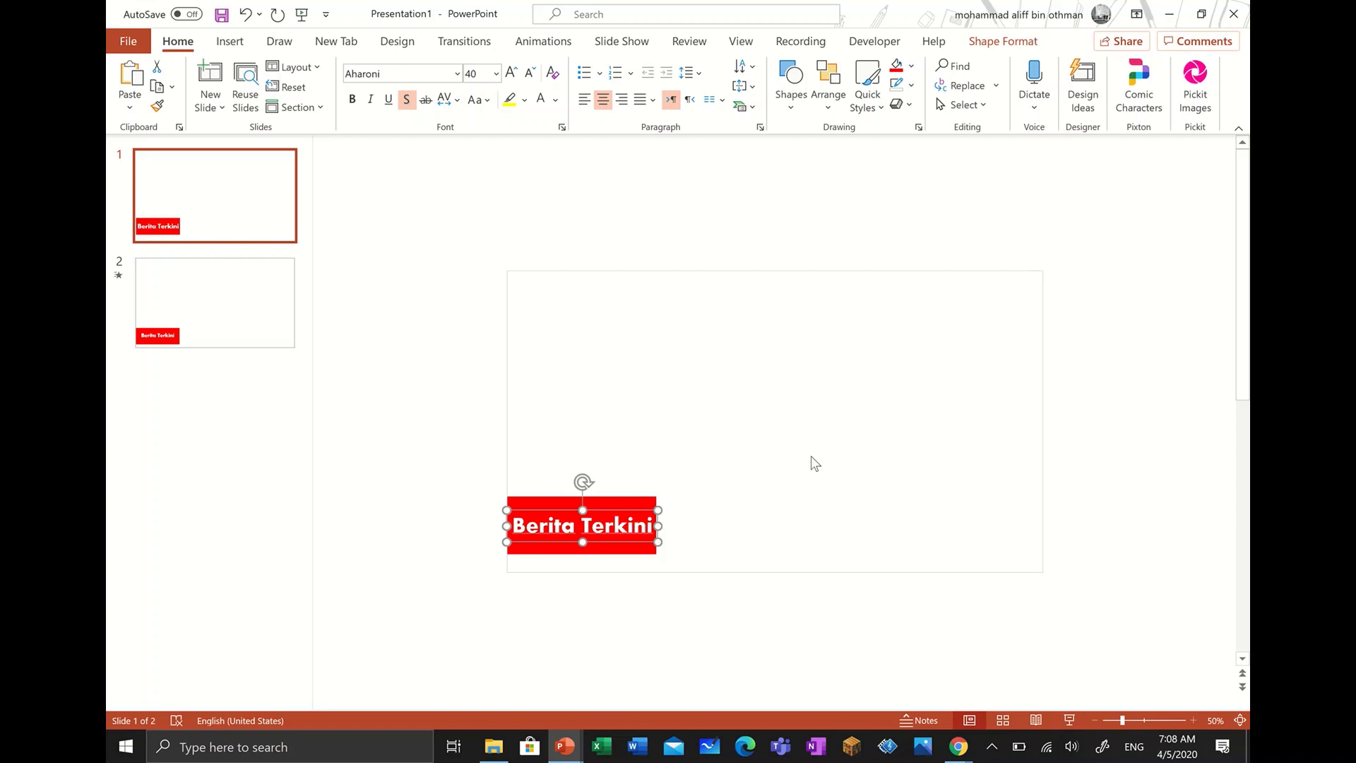
Step: Add a WordArt box reading 'Sesi persekolahan tidak akan dibuka pada 4 Mei 2020 - Perdana Menteri' and select it
left_click(241, 49)
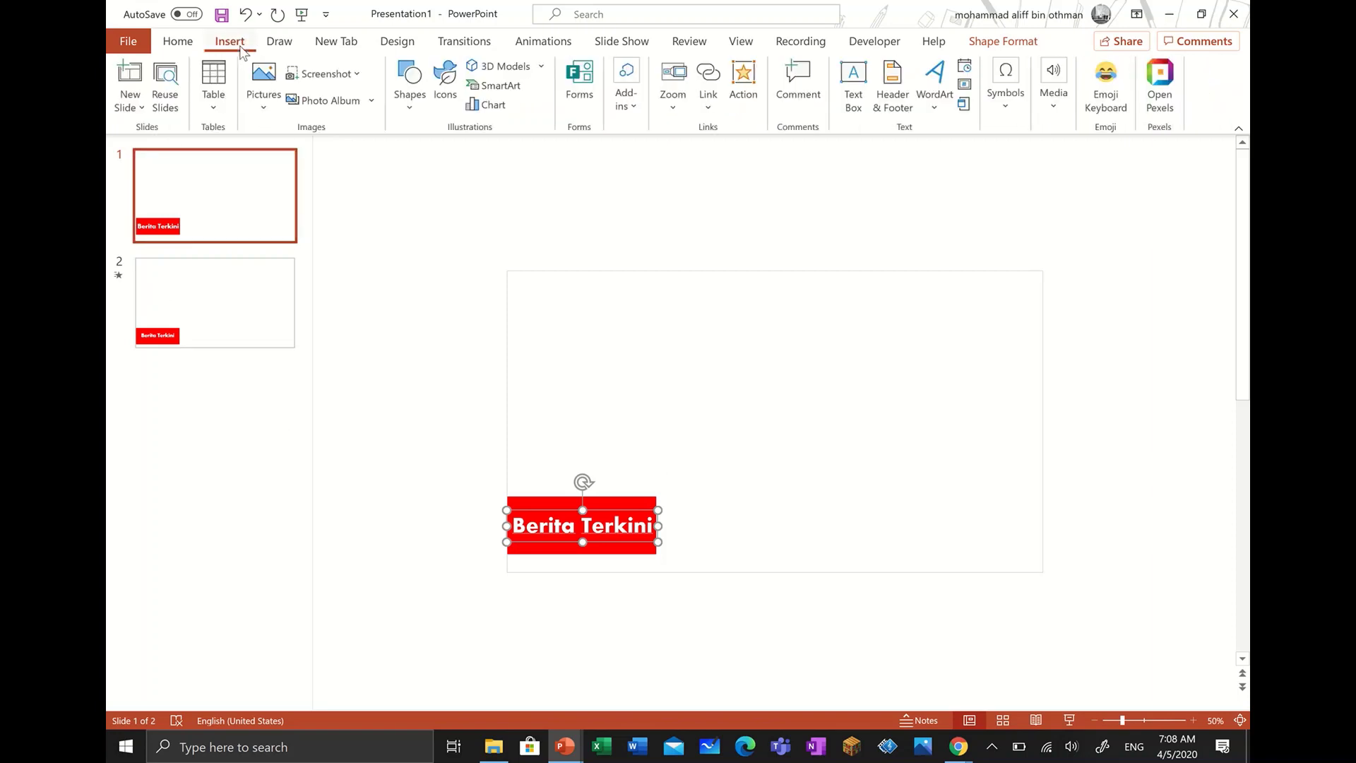
left_click(937, 112)
left_click(942, 142)
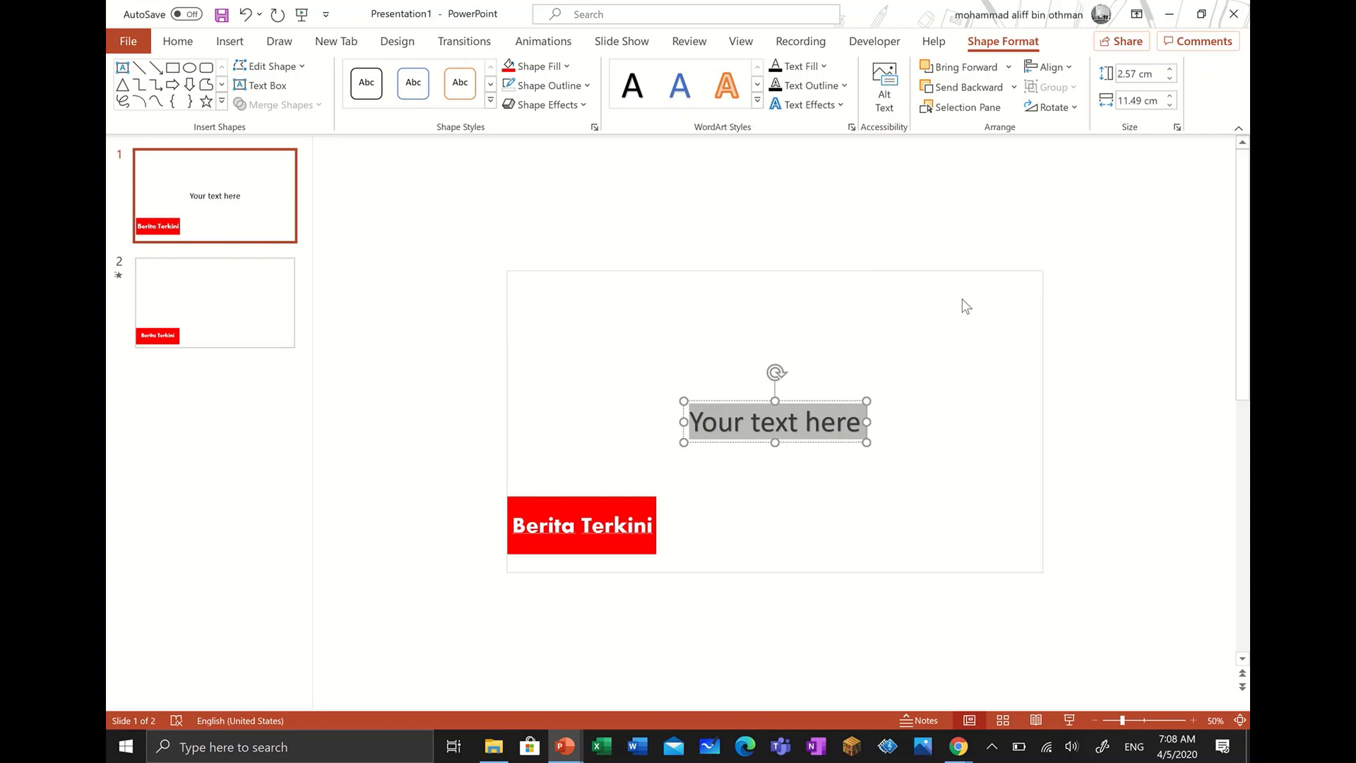
type("Sesi p[ers")
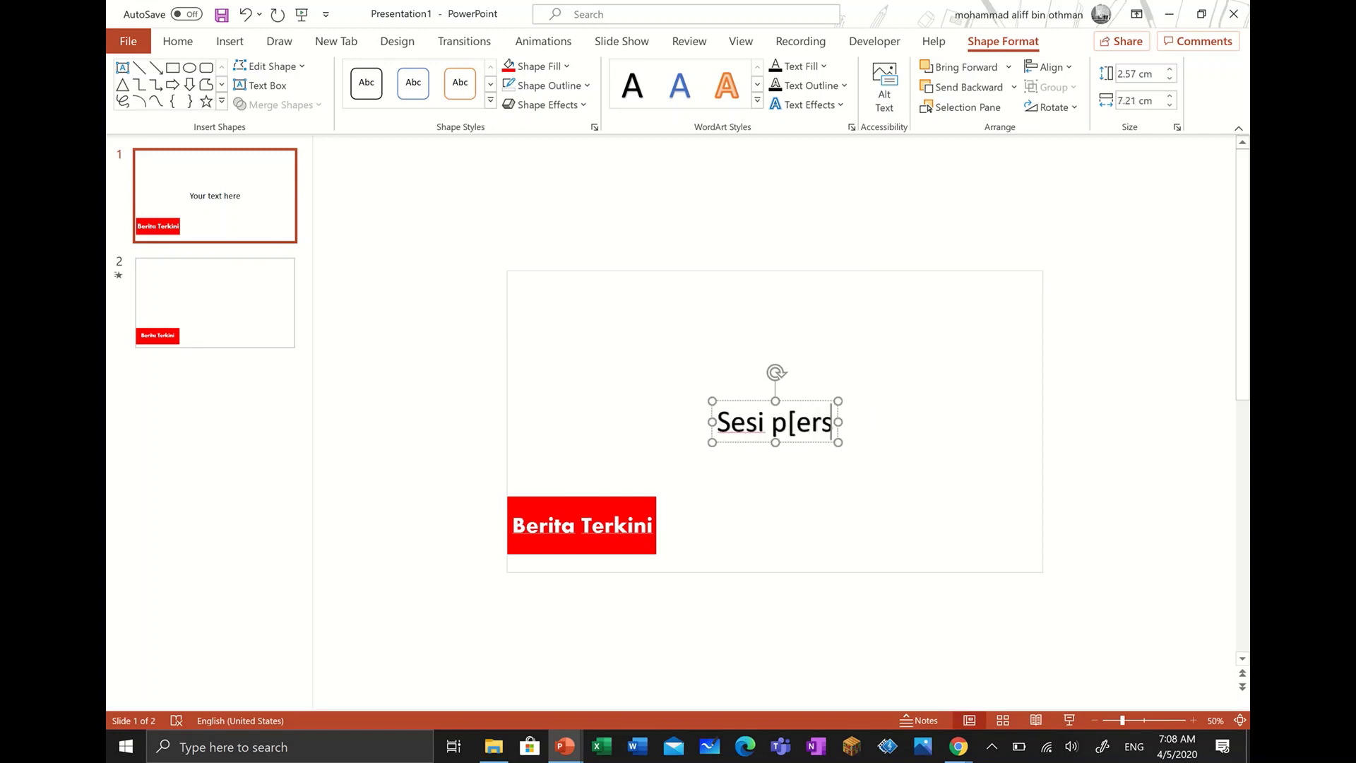
key("BackSpace")
key("BackSpace")
key("BackSpace")
key("BackSpace")
type("erse")
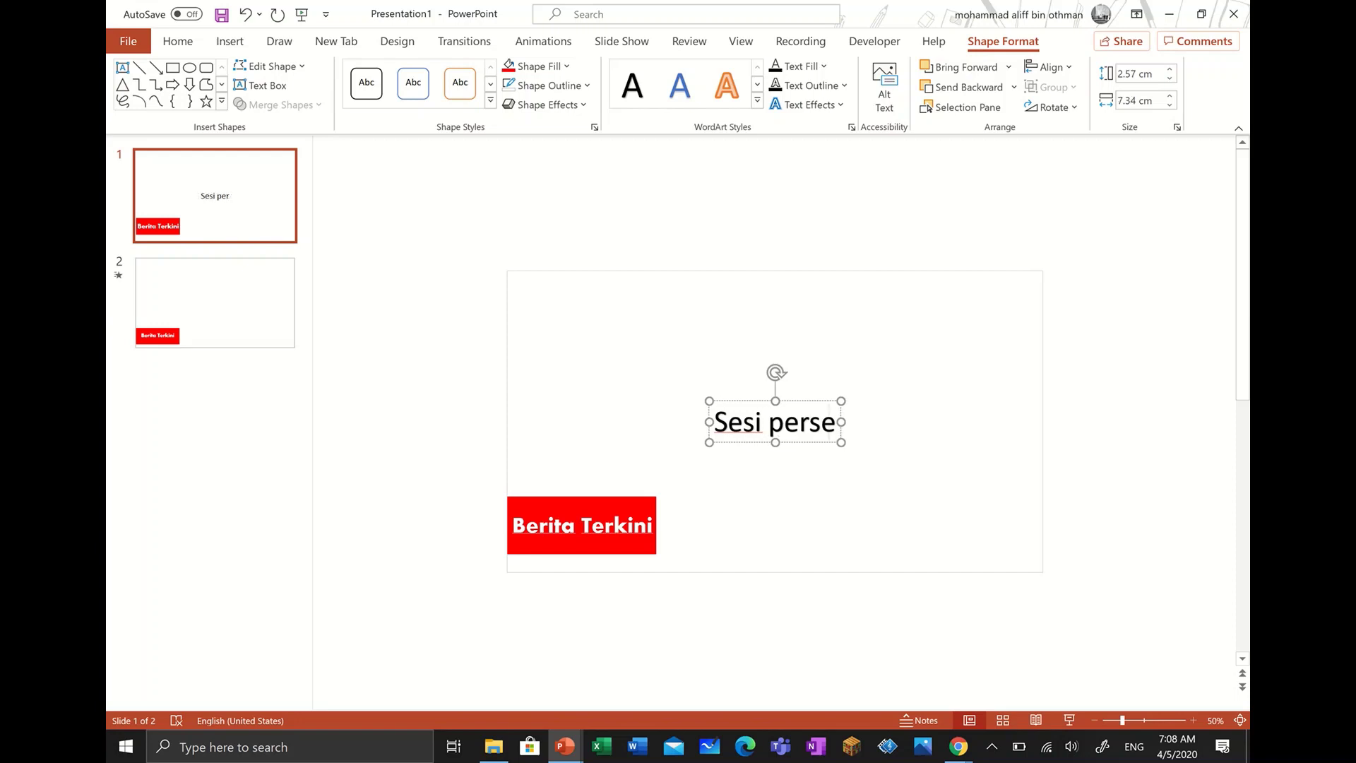
type("kolahan tidak a")
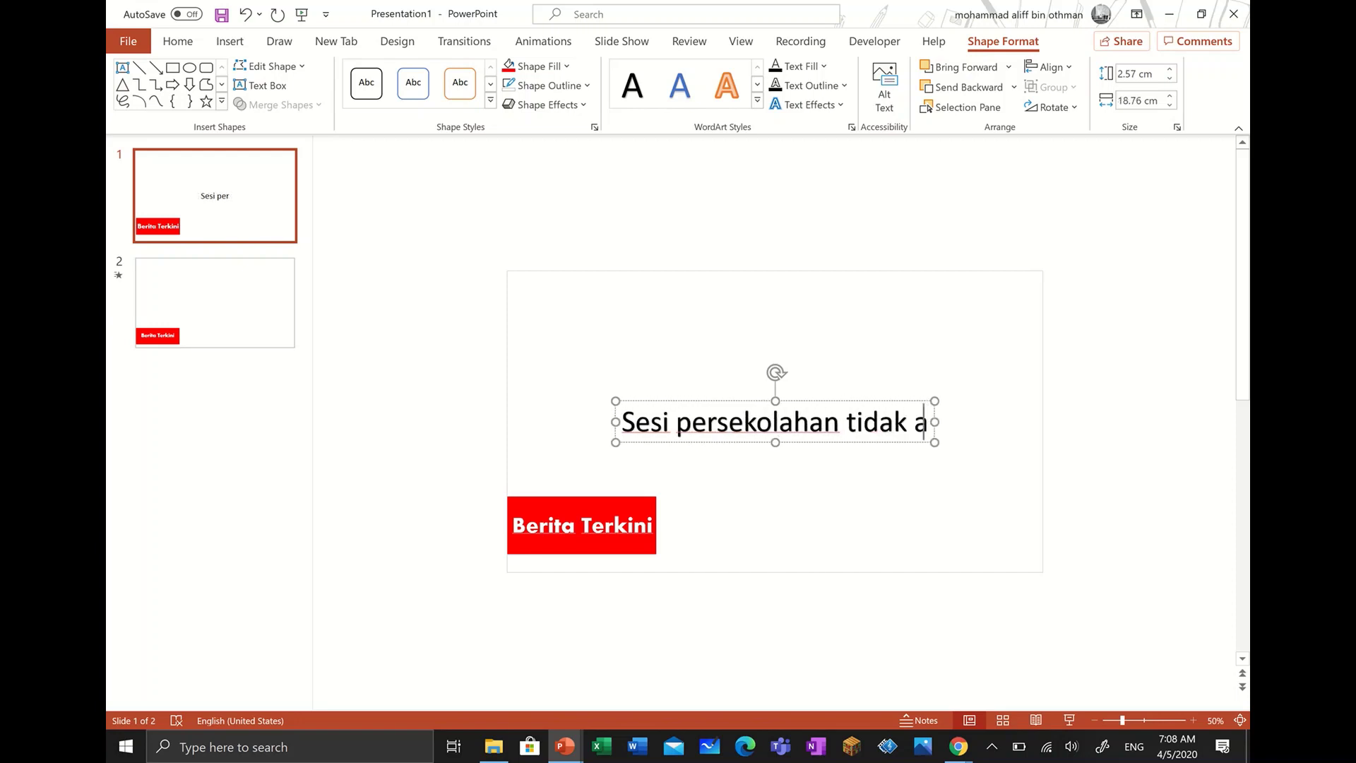
type("kan dibuka pada")
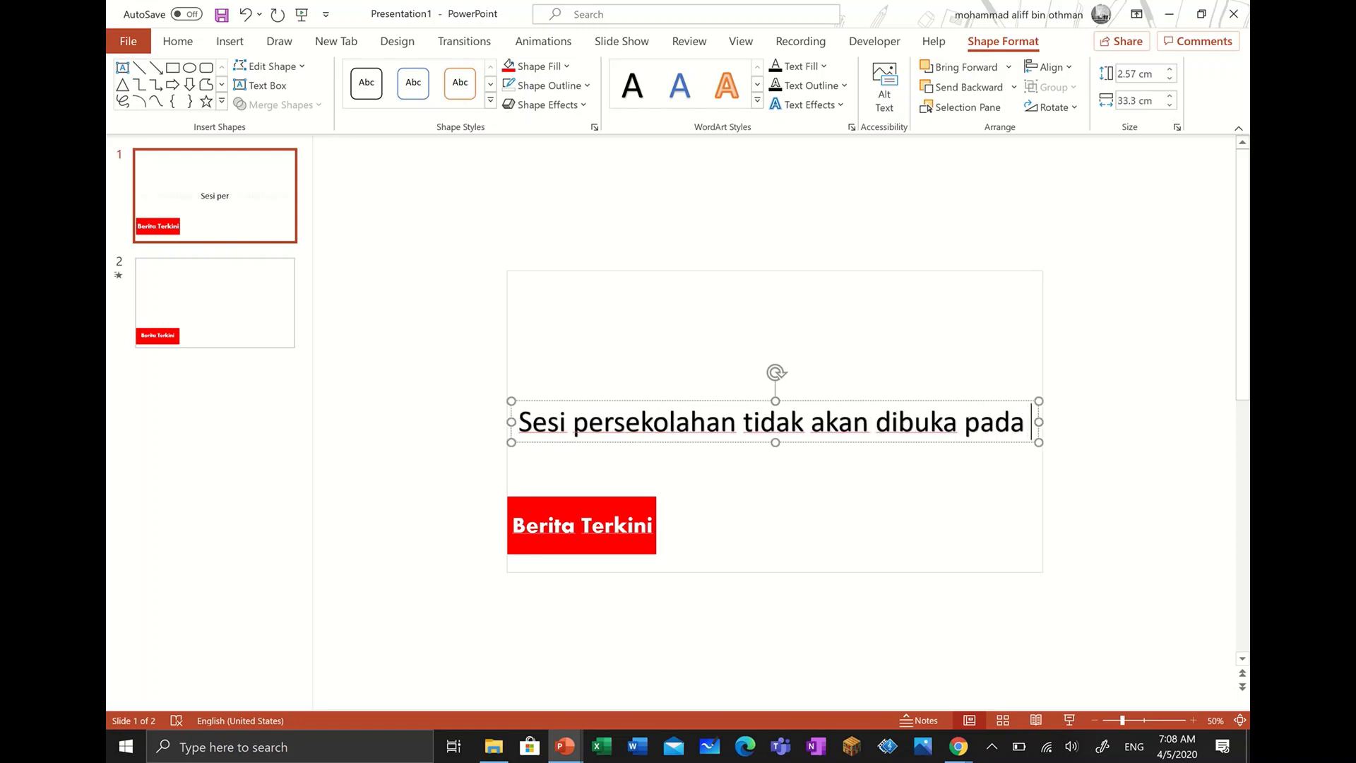
type(" 4 Mei 2")
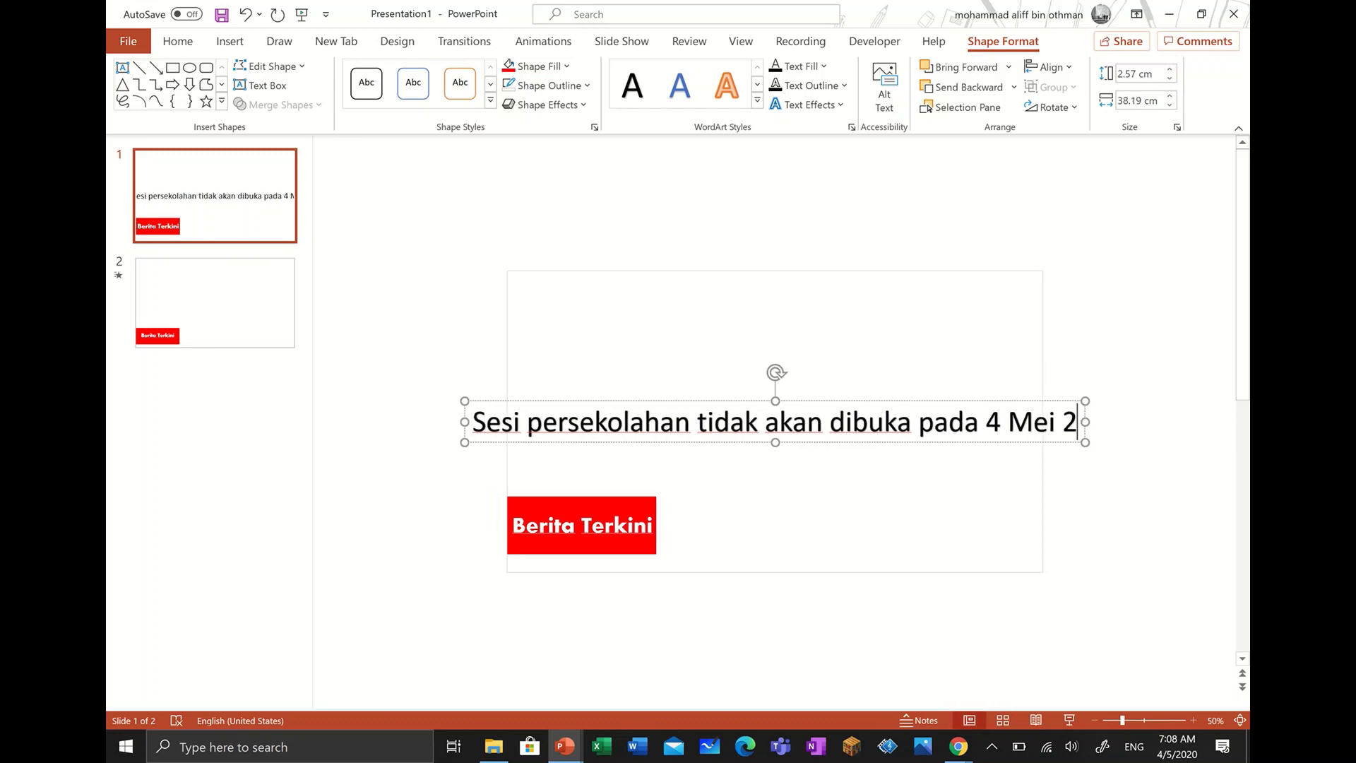
type("020 - Perd")
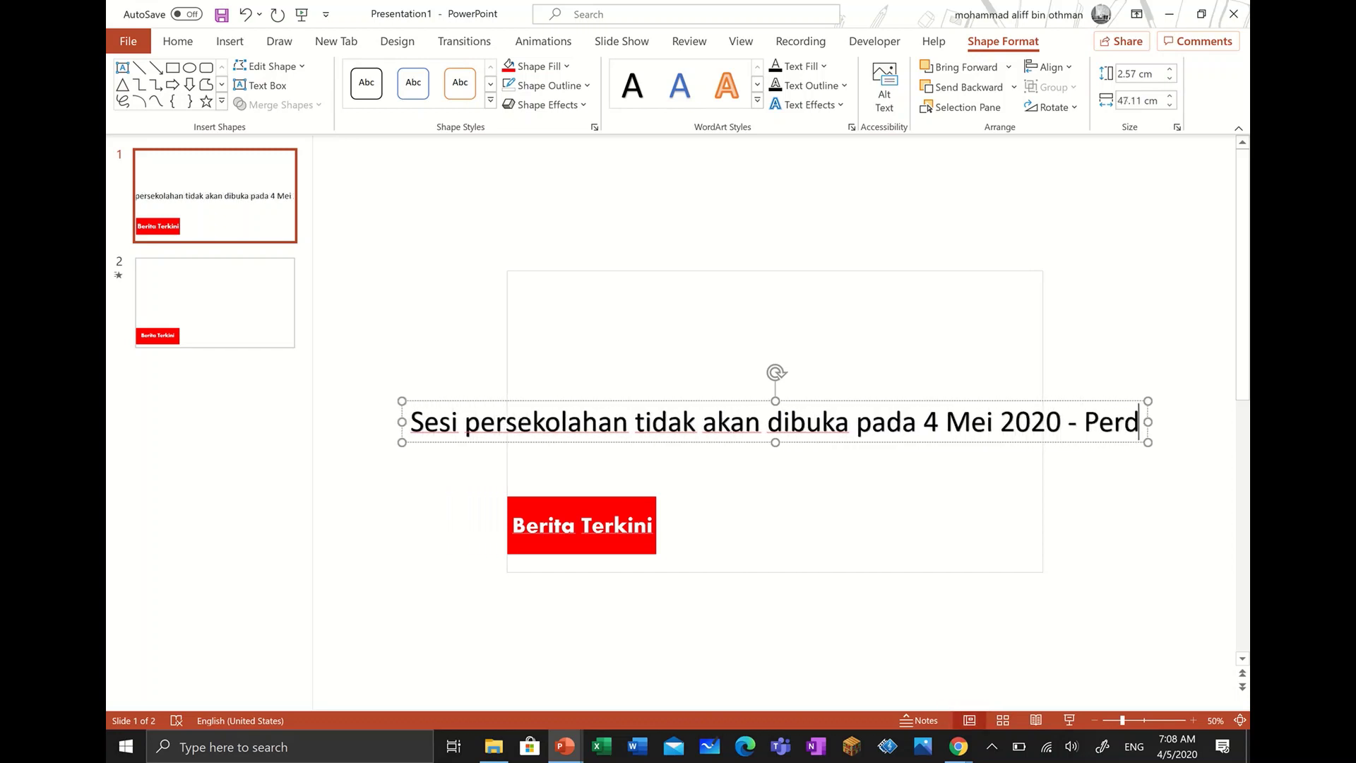
type("ana Menteri")
key("ctrl+a")
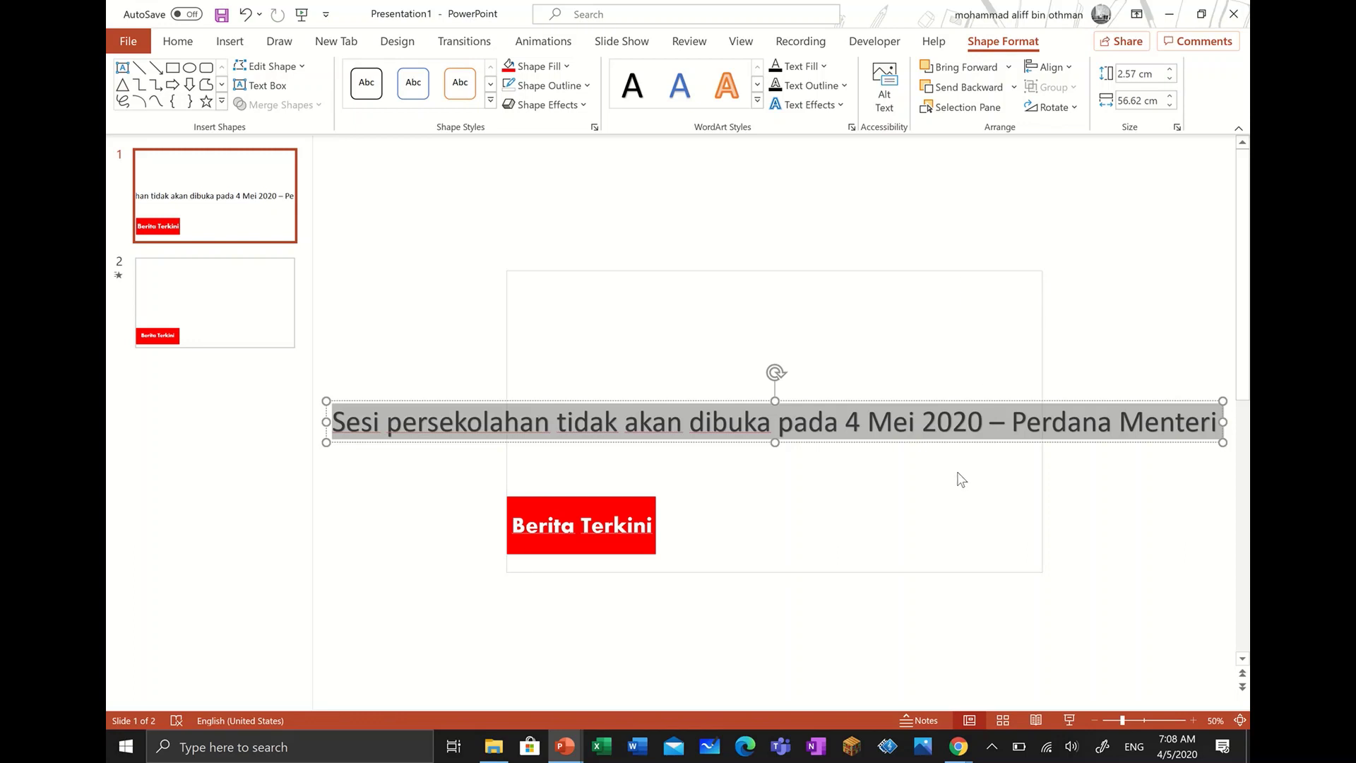
Step: Reduce the headline text size to 28 pt
left_click(185, 44)
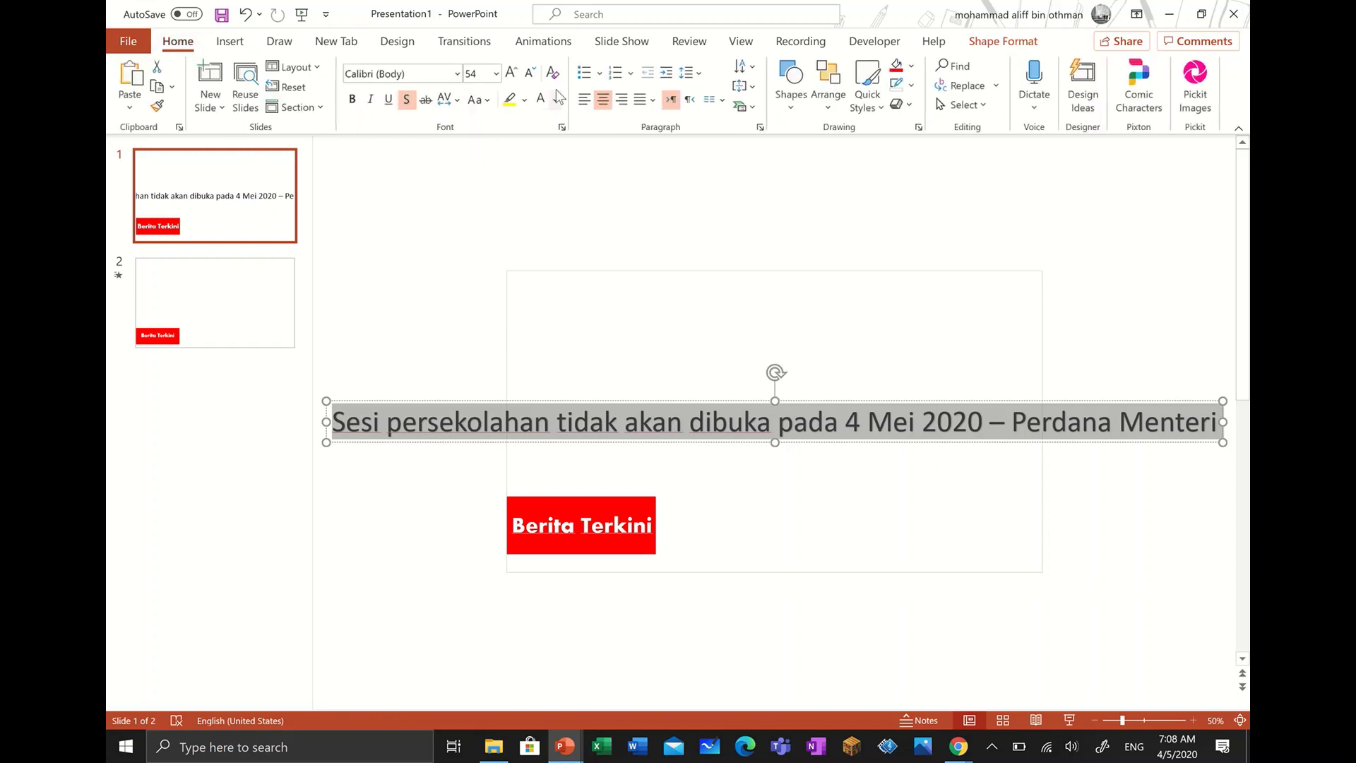
left_click(531, 74)
left_click(532, 75)
left_click(532, 75)
left_click(532, 76)
left_click(532, 76)
left_click(532, 76)
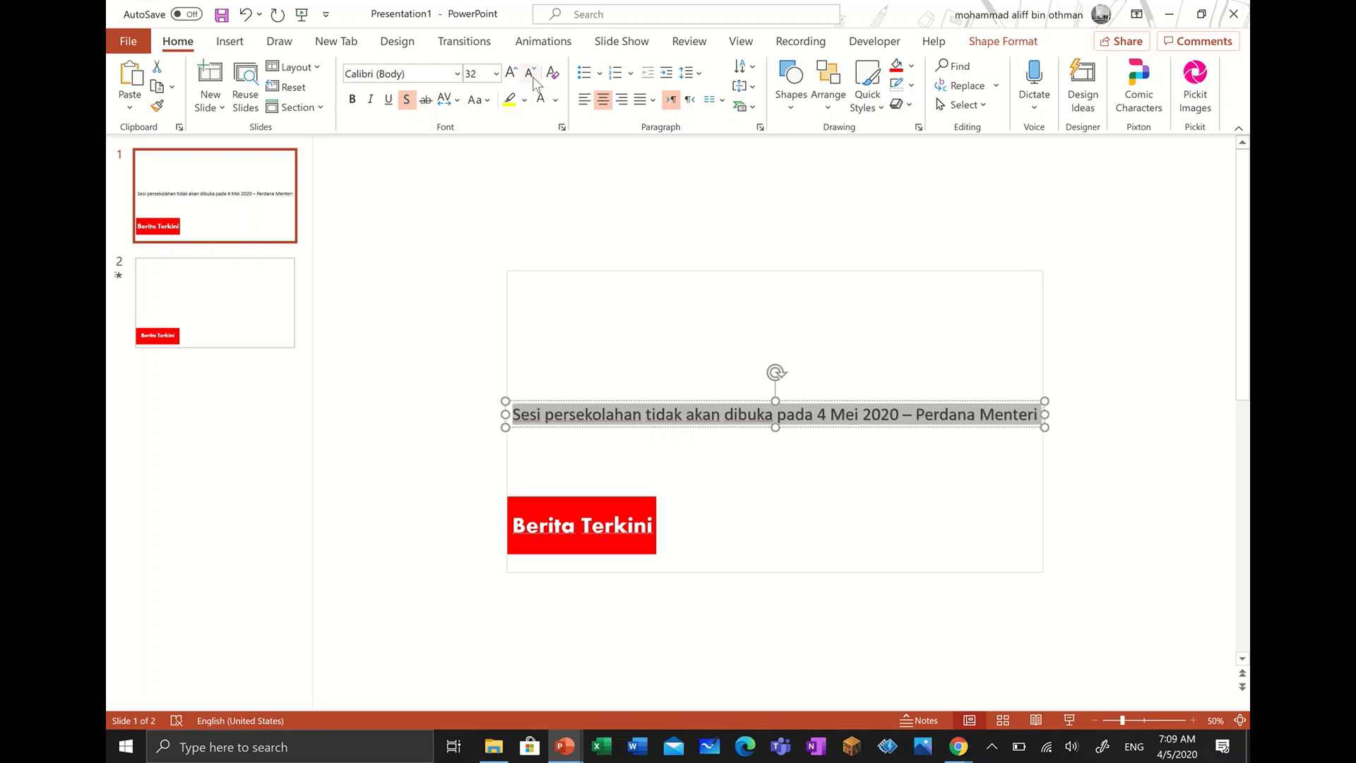
left_click(529, 73)
Step: Move the headline box off the slide's left edge, ending at the 'Berita Terkini' box
left_click(1097, 718)
left_click(1098, 718)
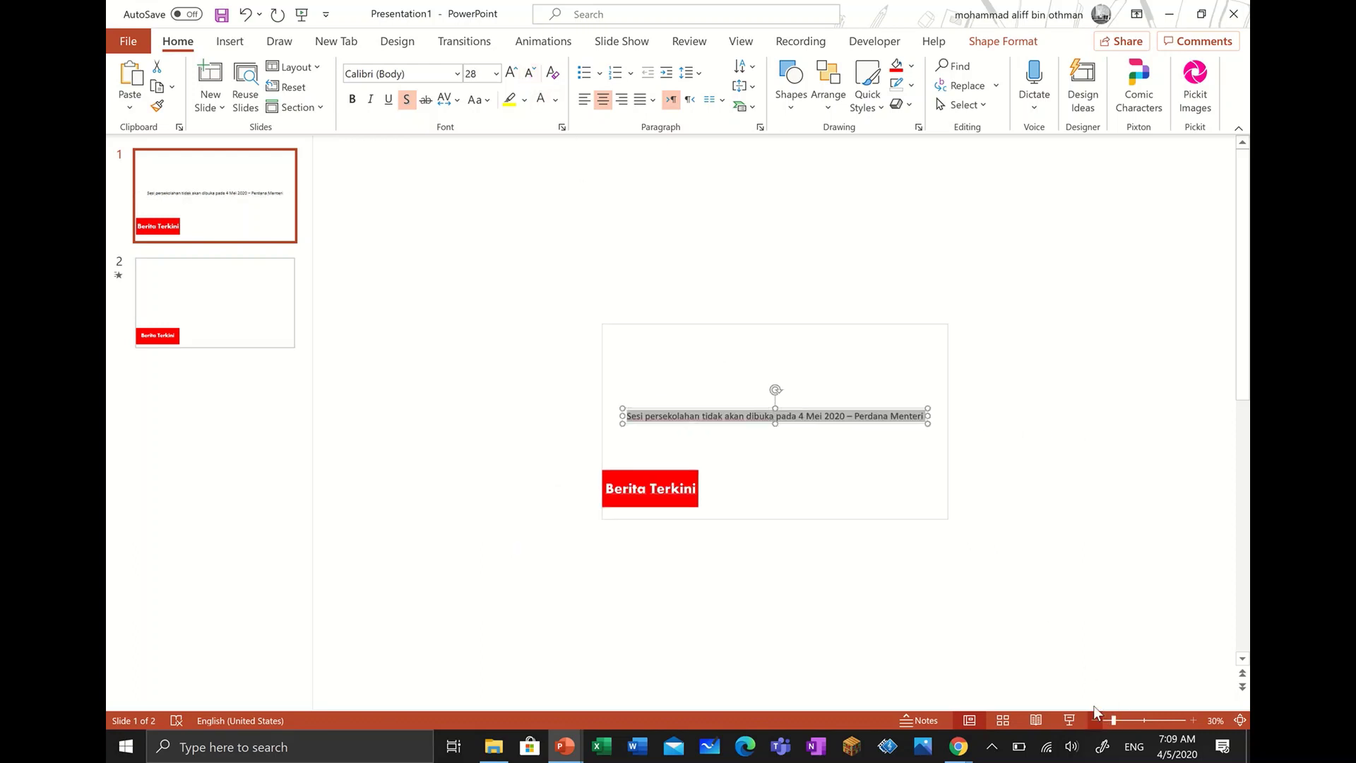
mouse_move(850, 427)
left_mouse_down()
mouse_move(810, 448)
mouse_move(546, 490)
left_mouse_up()
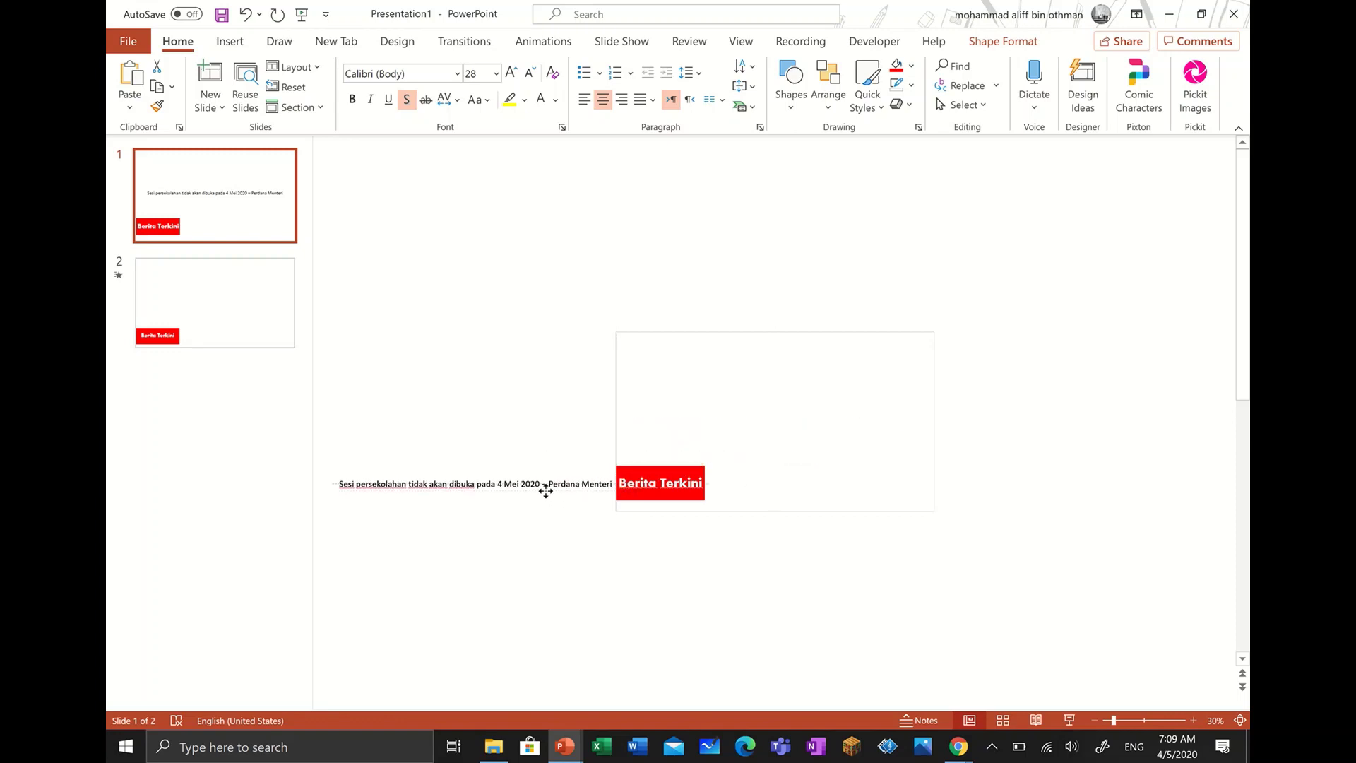
left_click_drag(546, 490, 546, 491)
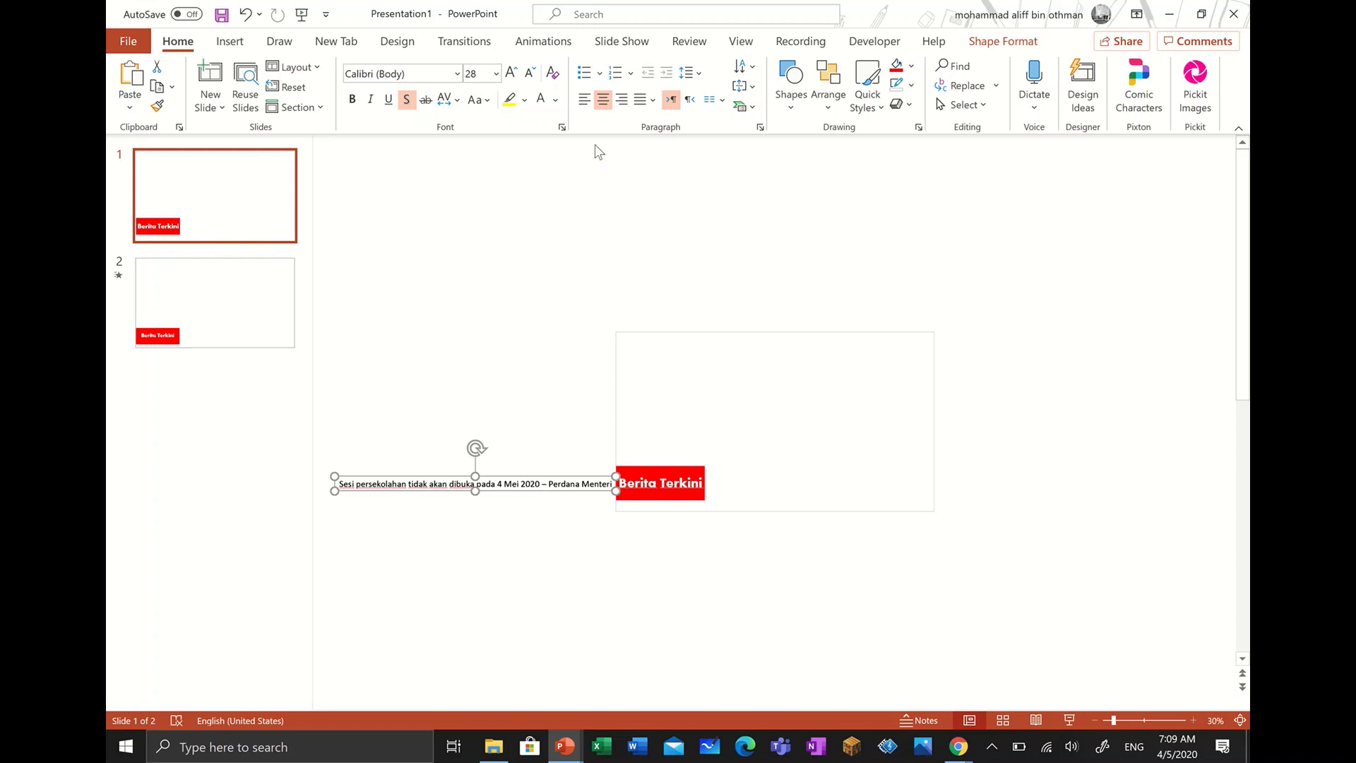
Step: Apply a Fly In entrance to the headline, coming From Right
left_click(543, 41)
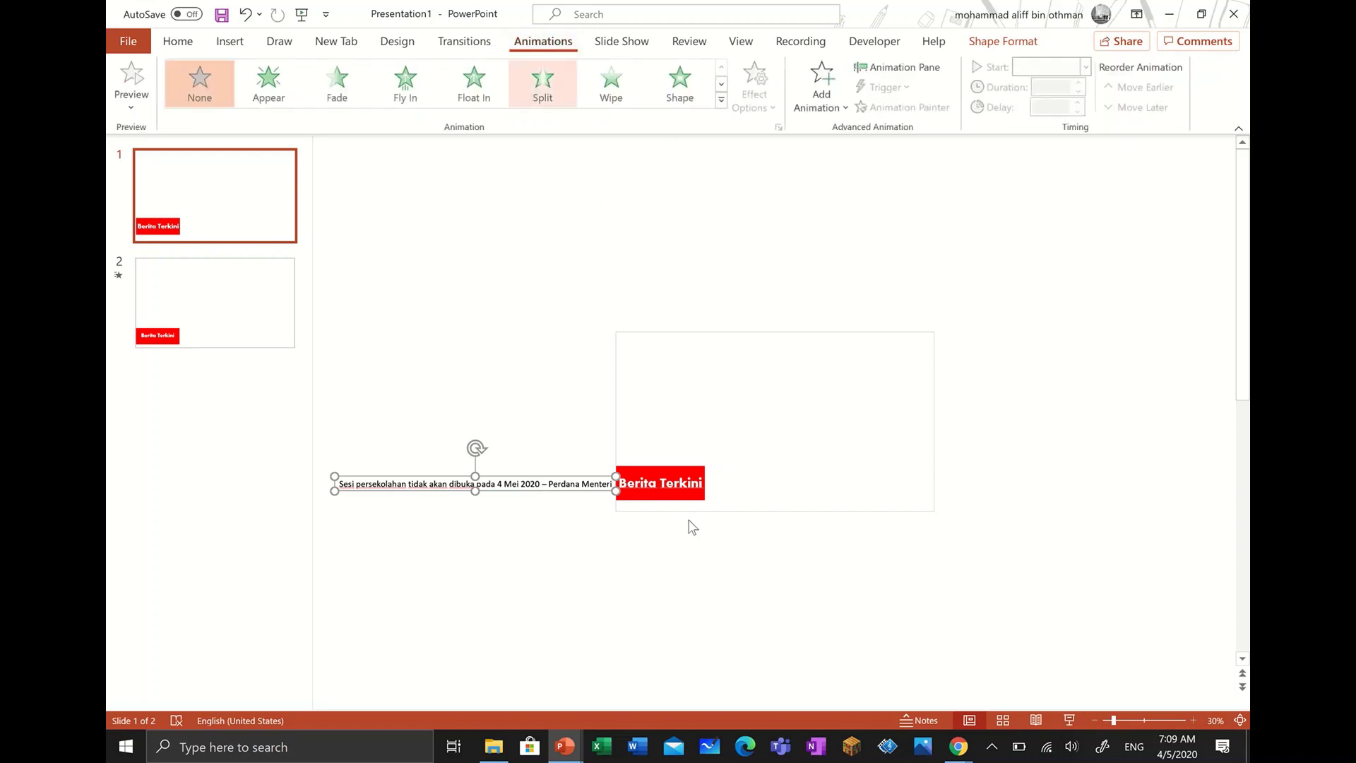
left_click(416, 99)
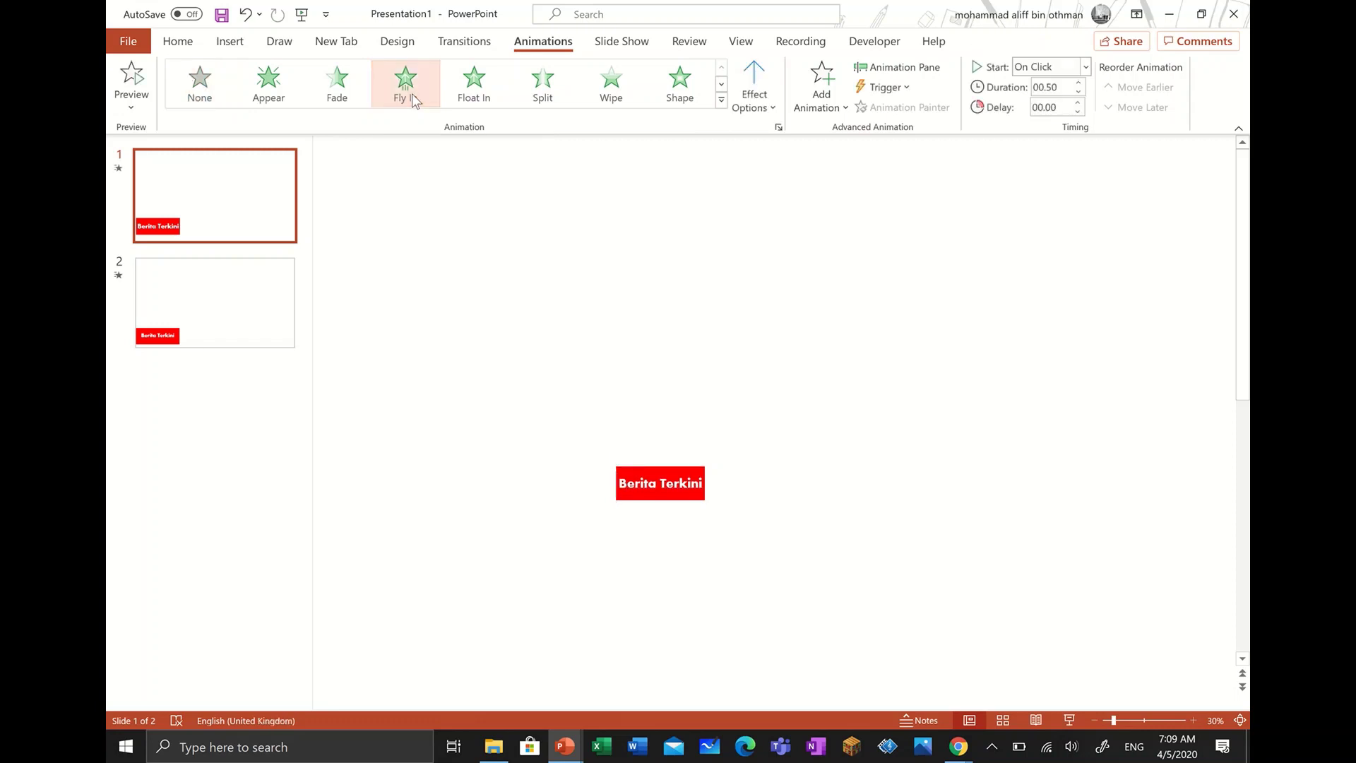
left_click(537, 490)
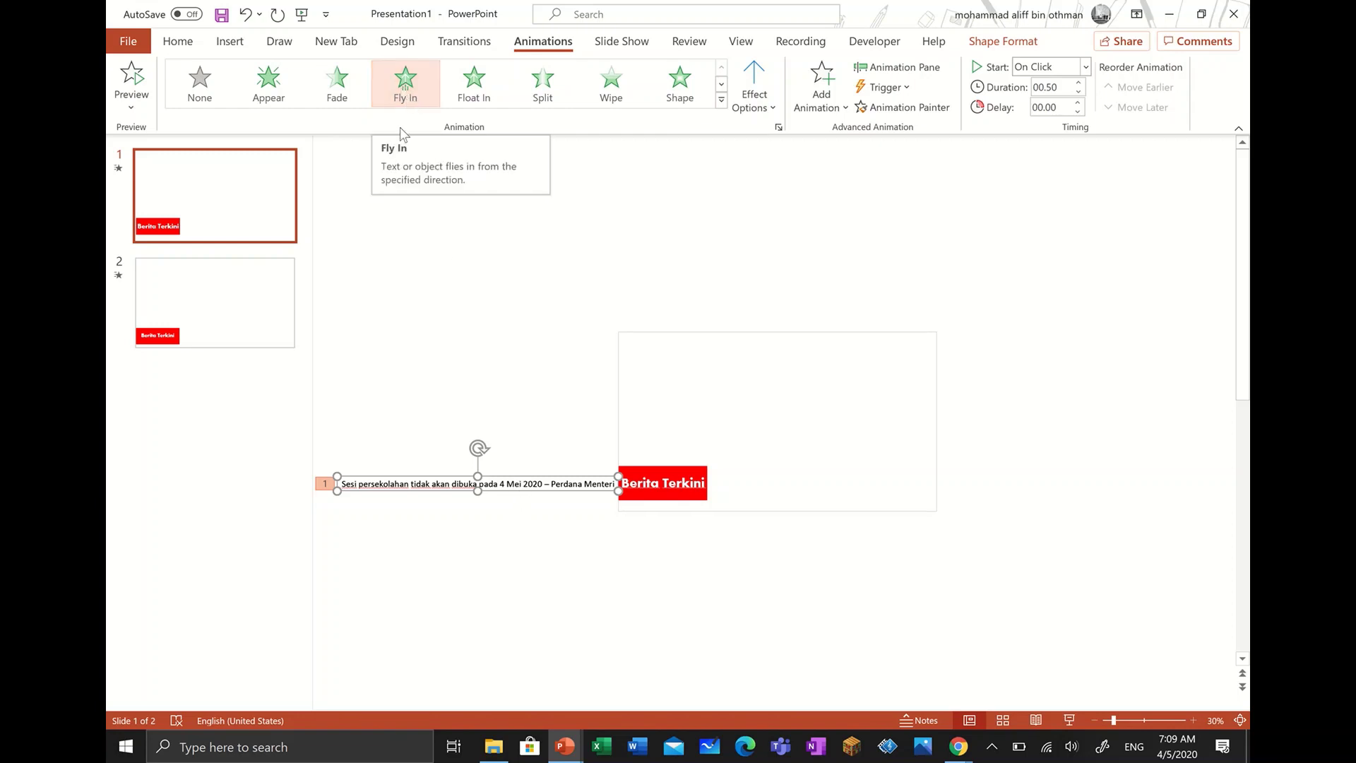
left_click(763, 98)
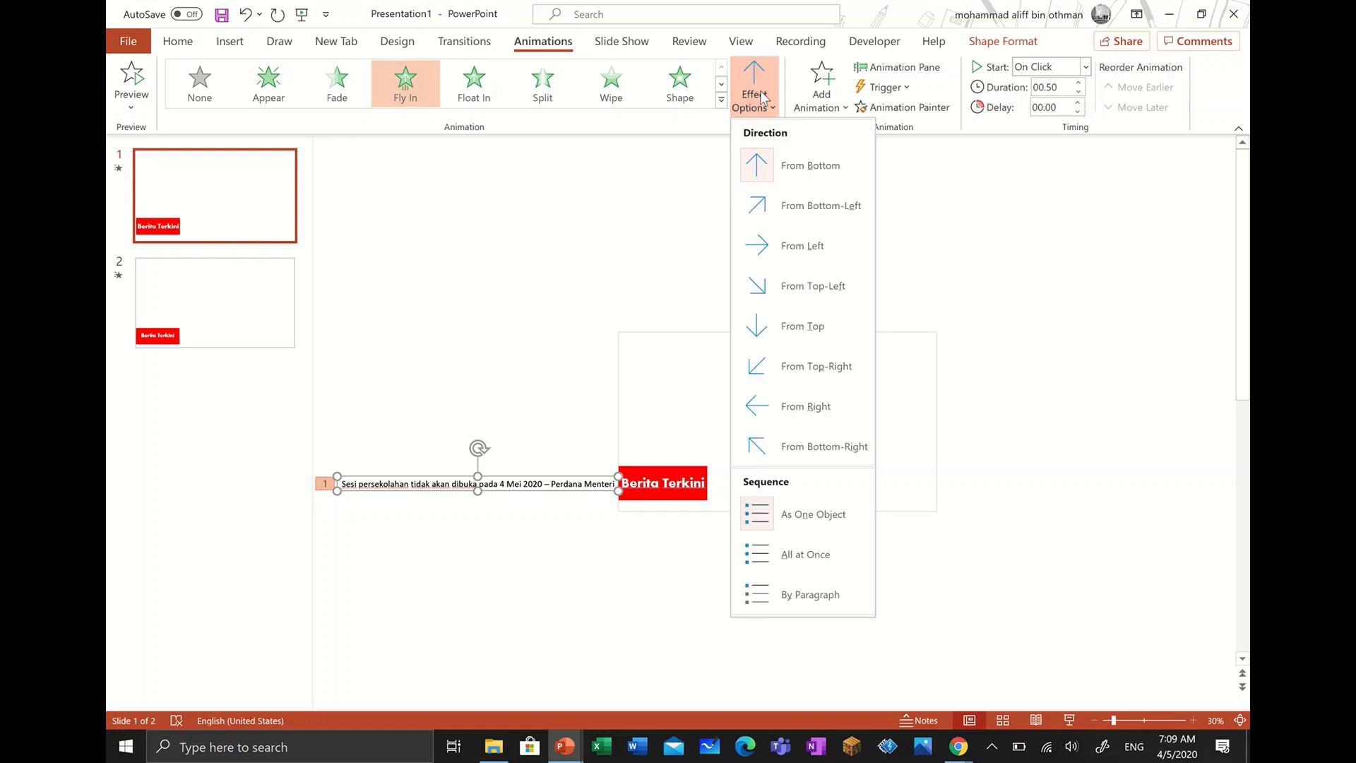
left_click(833, 423)
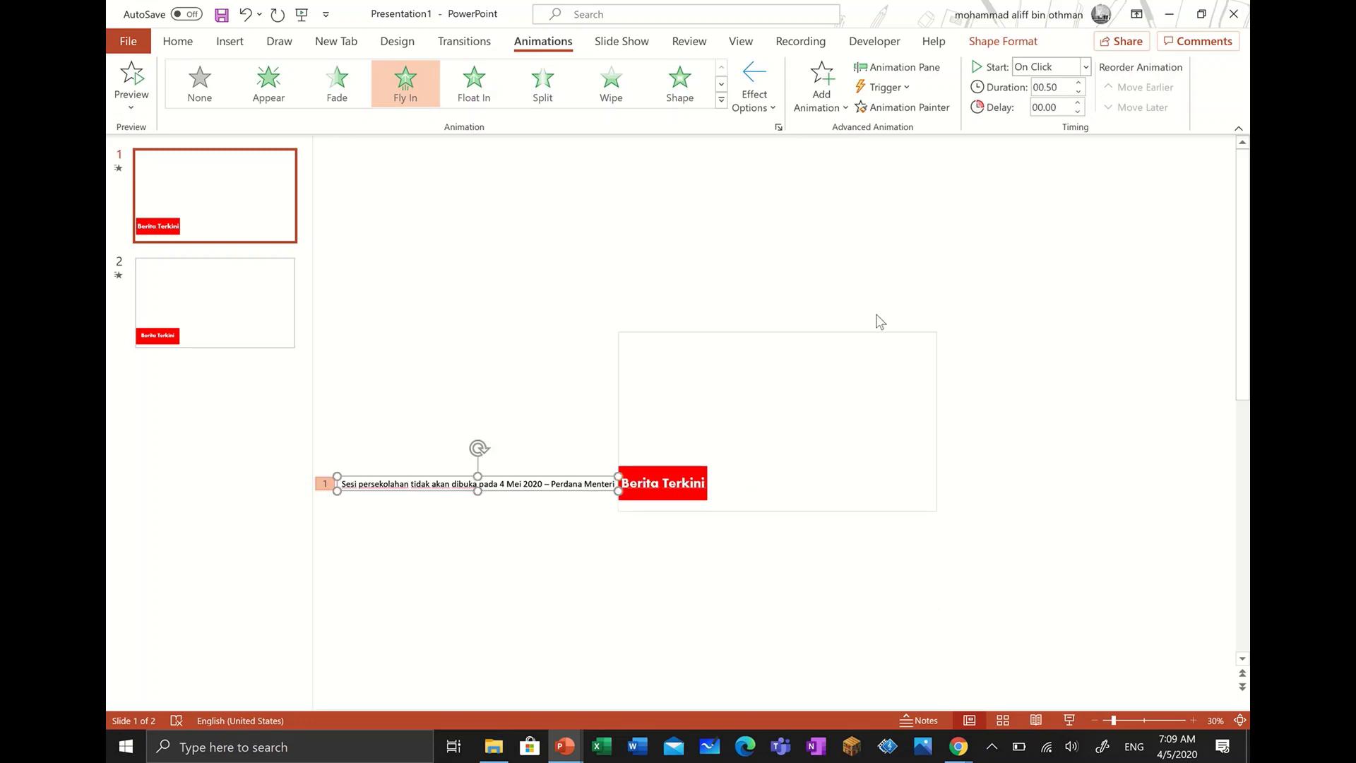
Step: Try other fly-in directions, including From Top, then settle back on From Right
left_click(767, 108)
left_click(784, 159)
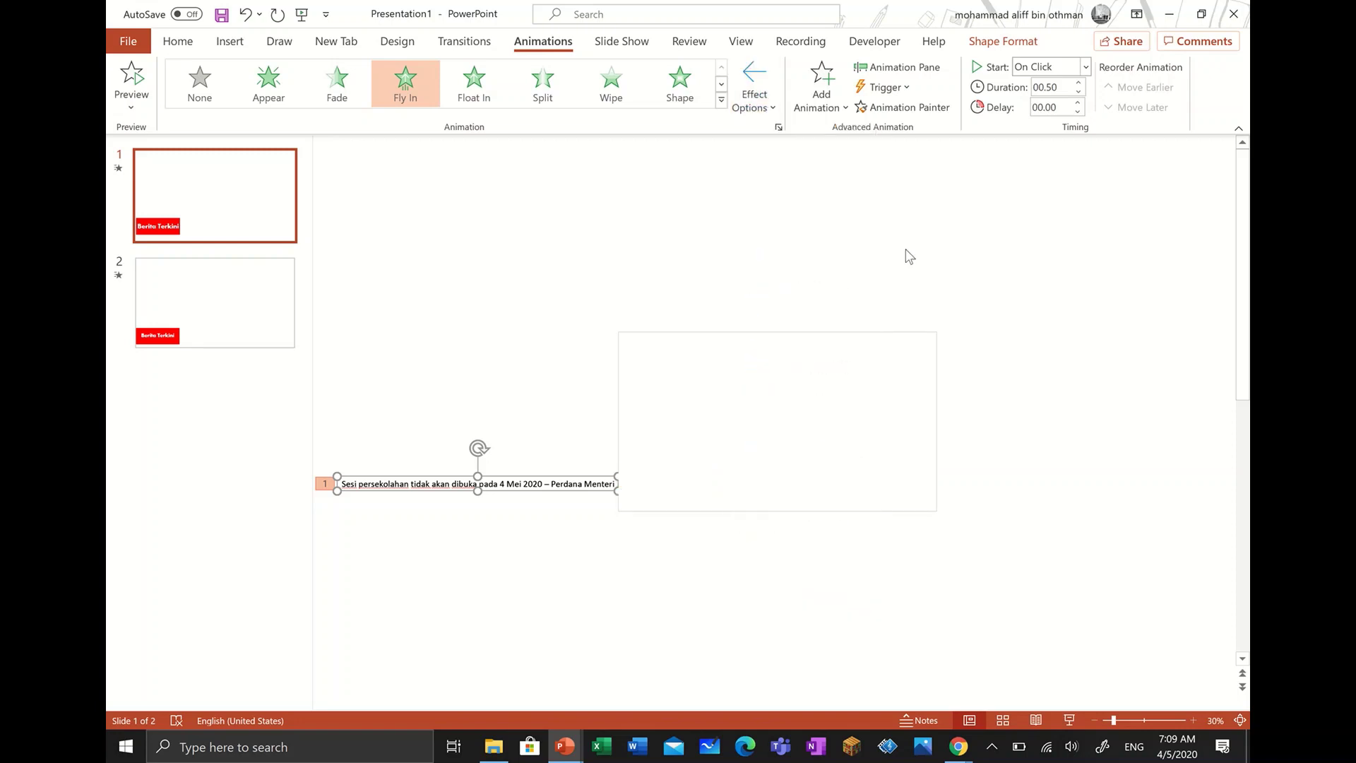
left_click(763, 111)
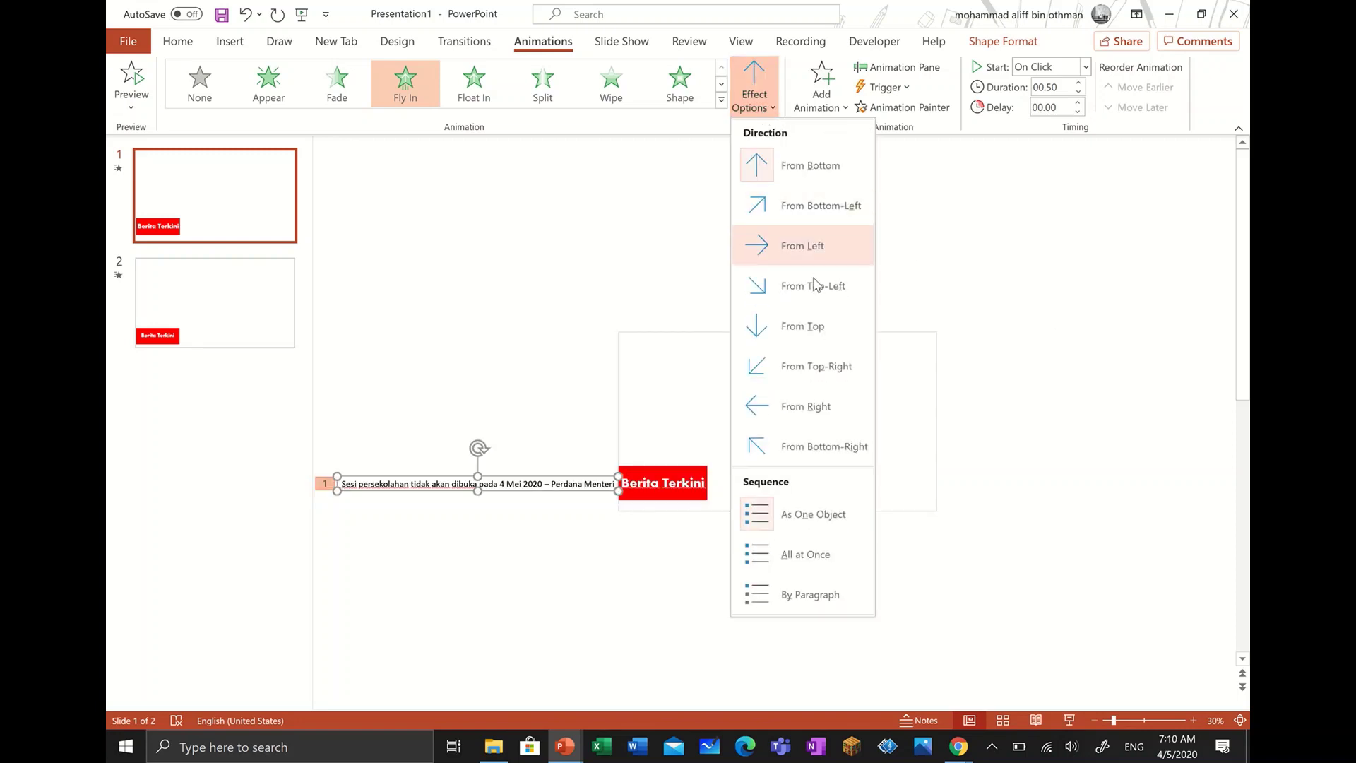
left_click(804, 329)
left_click(753, 94)
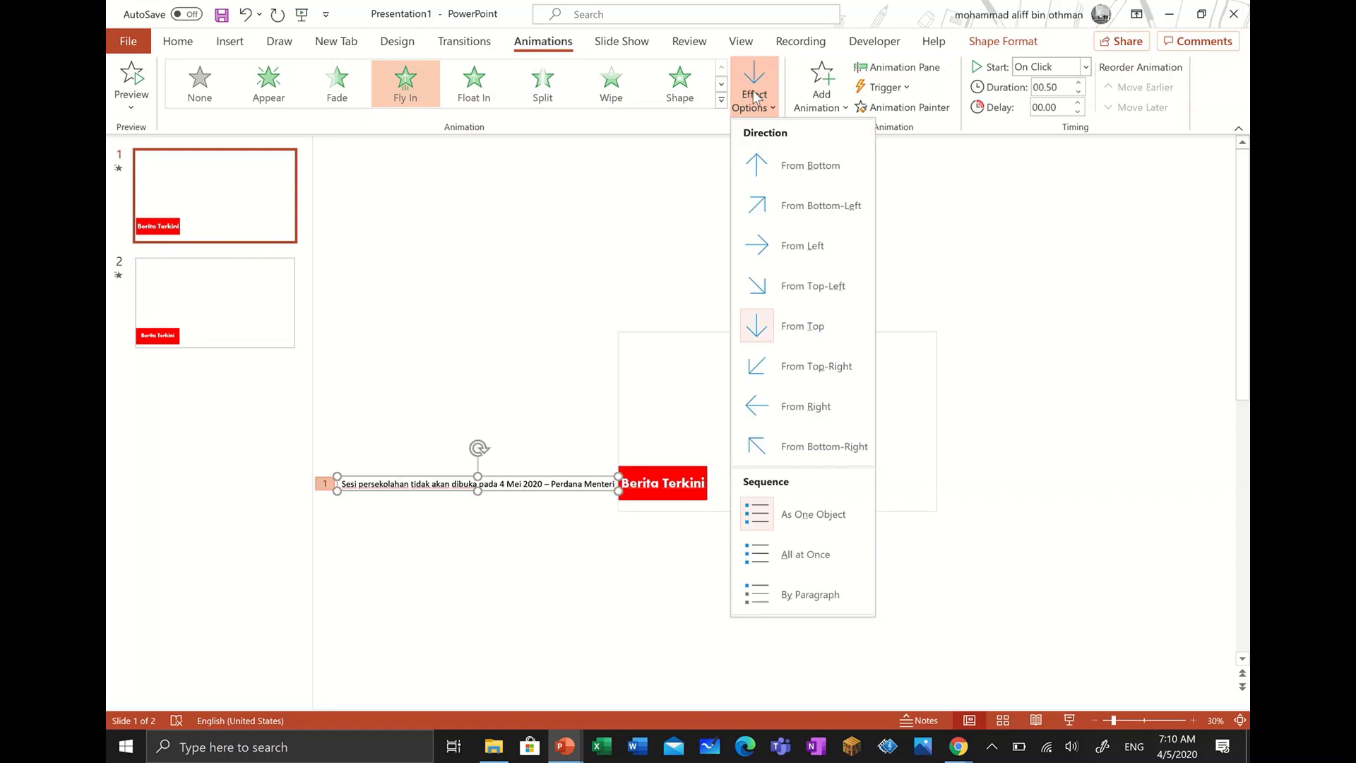
left_click(813, 422)
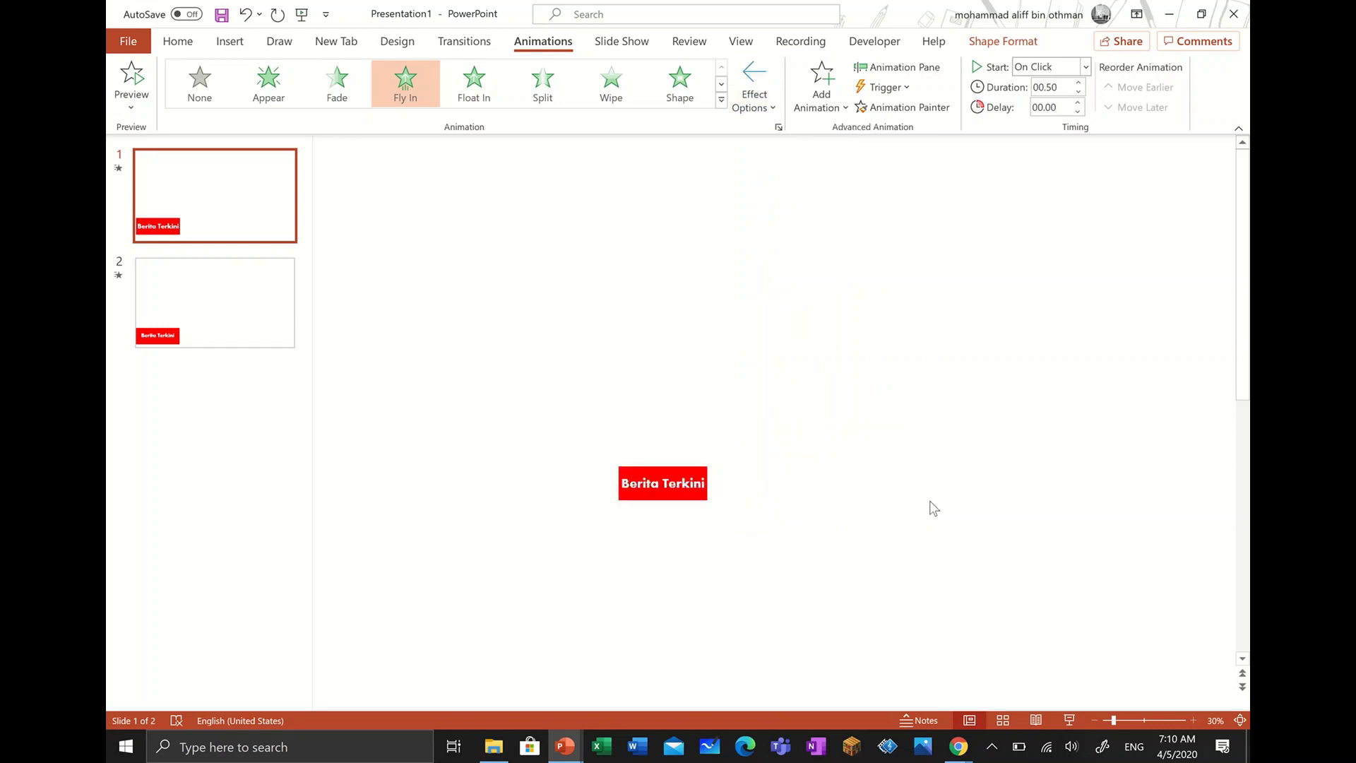
left_click(1071, 720)
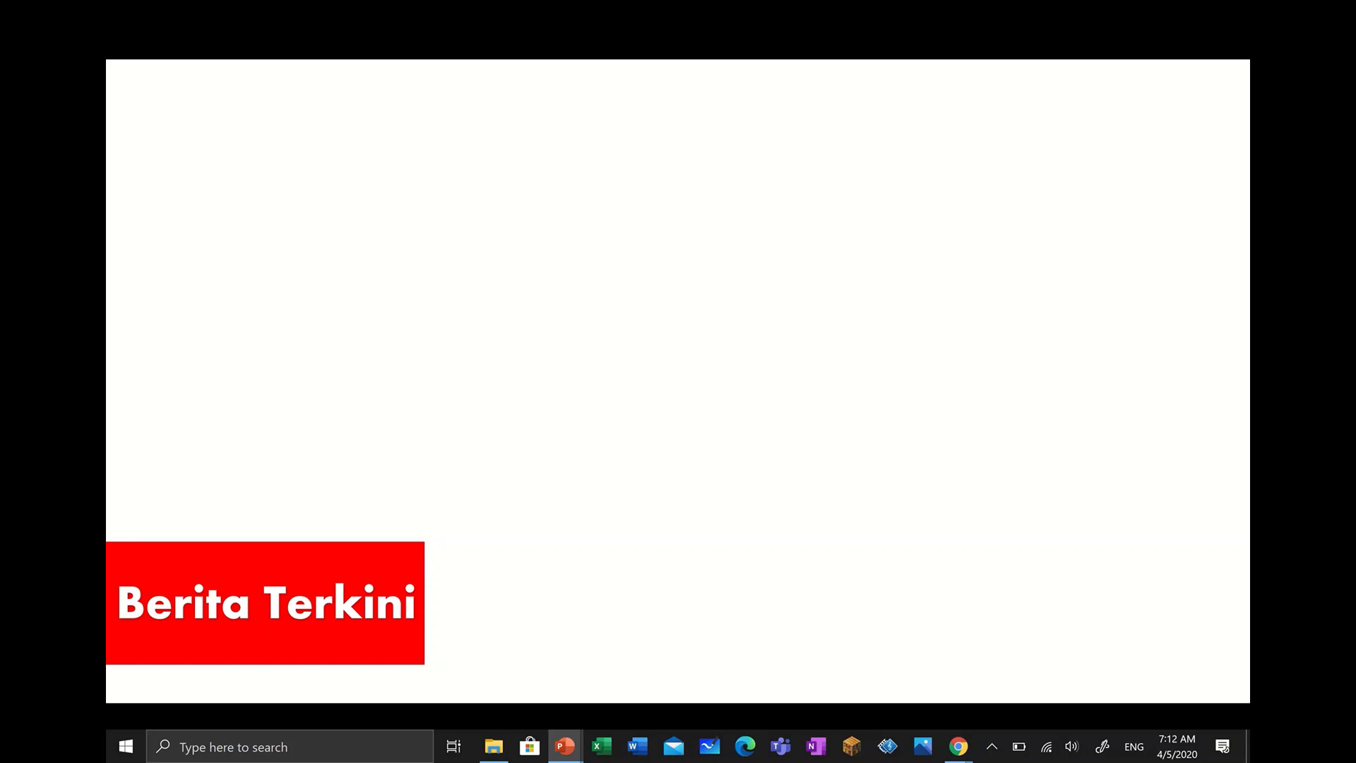
key("Escape")
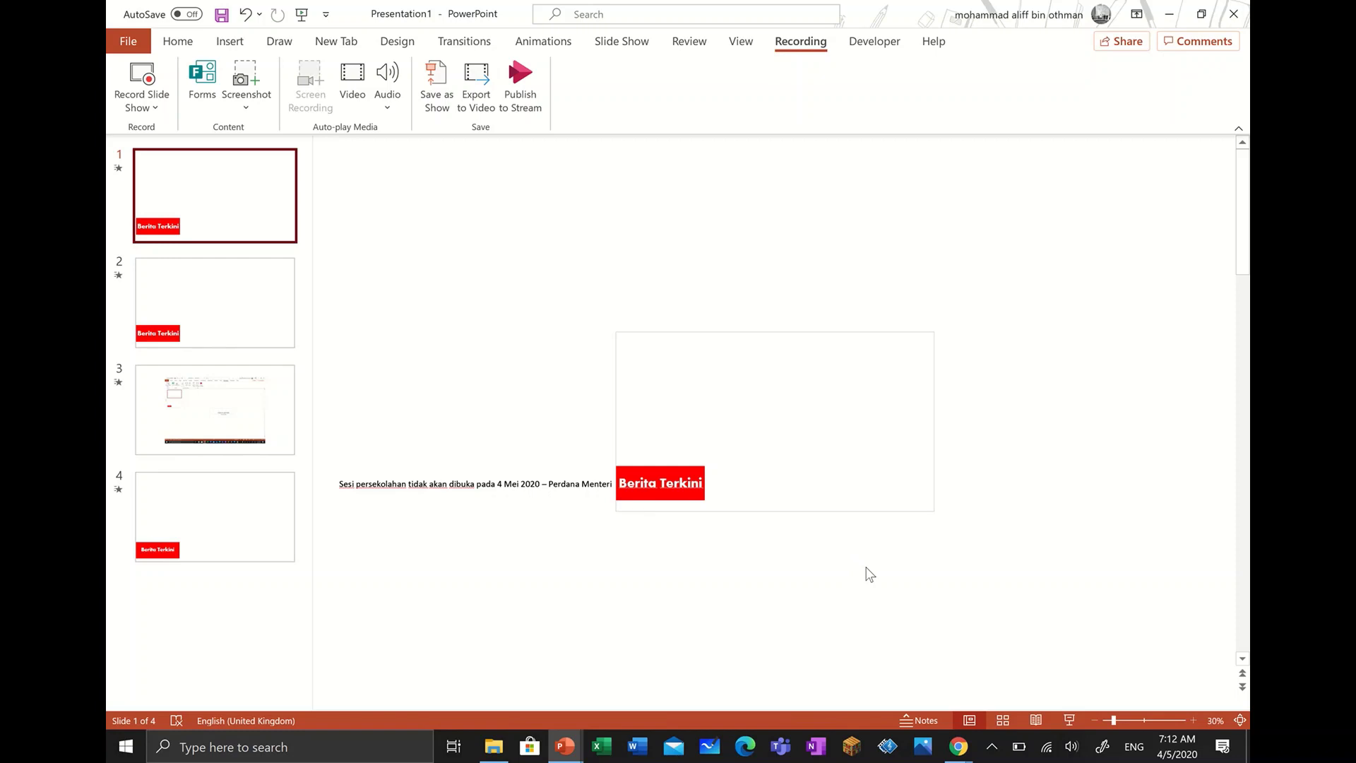
Step: Open the Fly In Effect Options for the headline from the Animation Pane
left_click(534, 491)
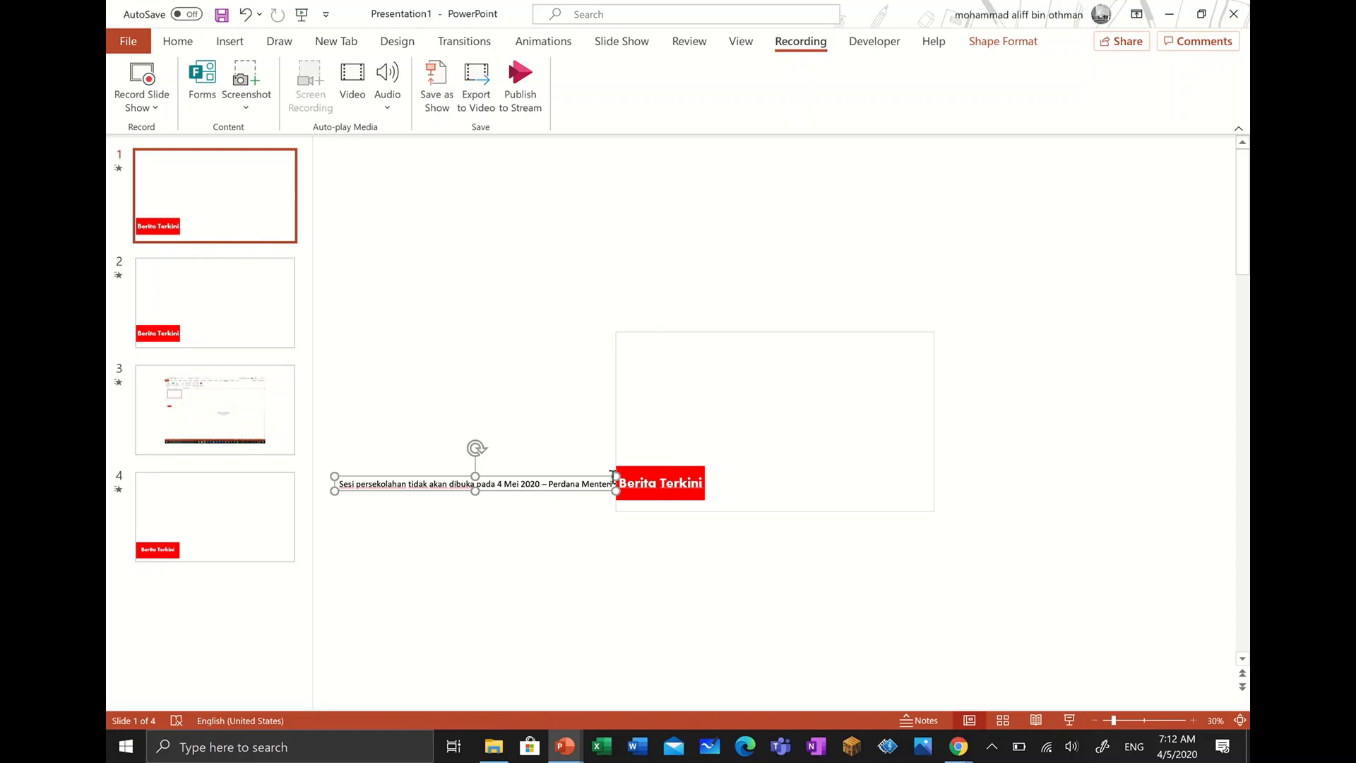
left_click(556, 44)
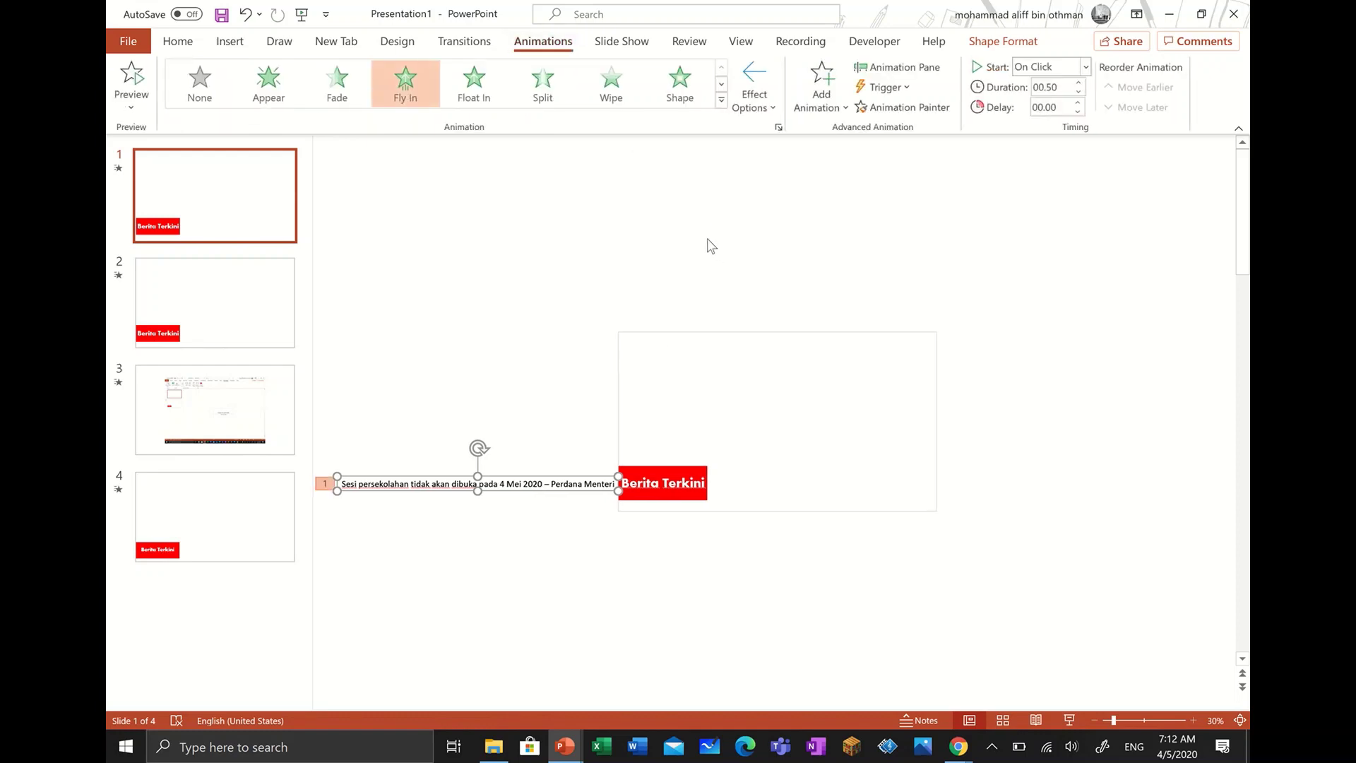
left_click(922, 73)
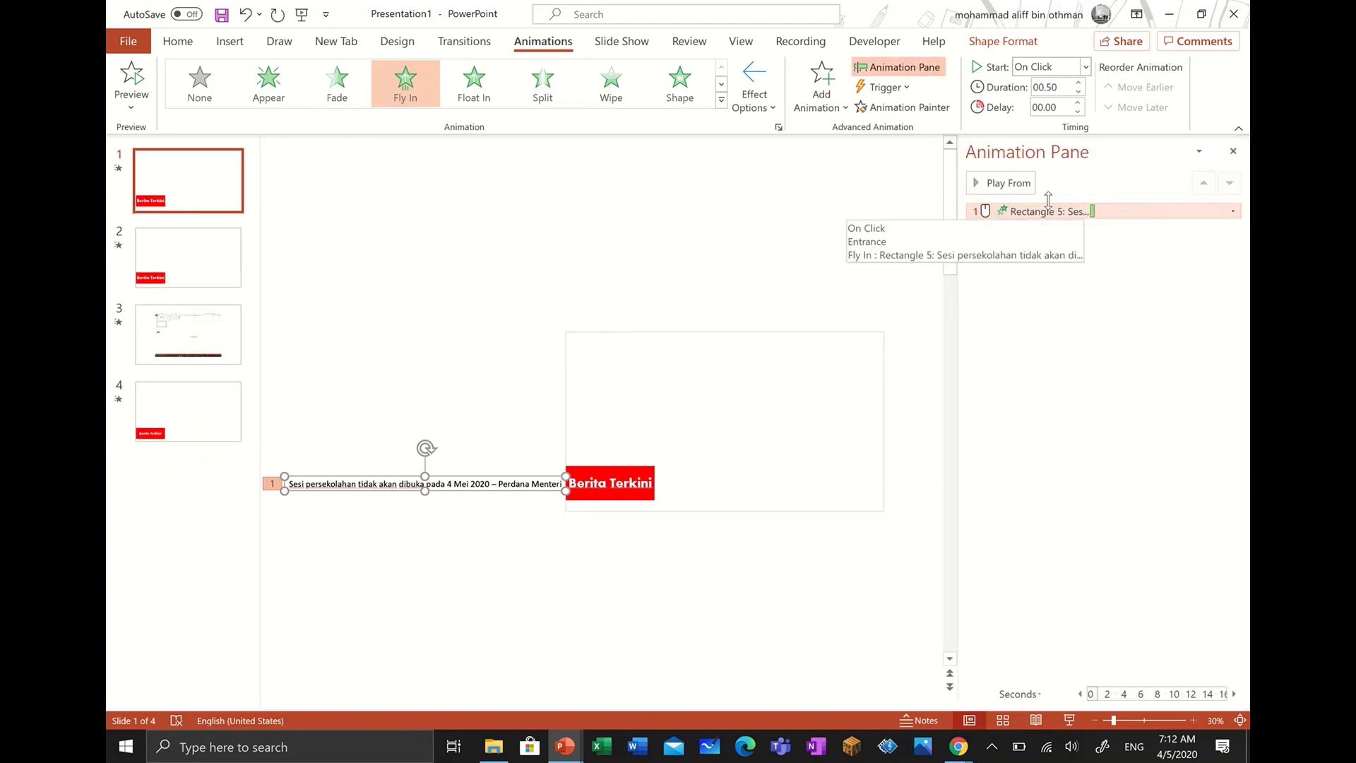
right_click(1127, 213)
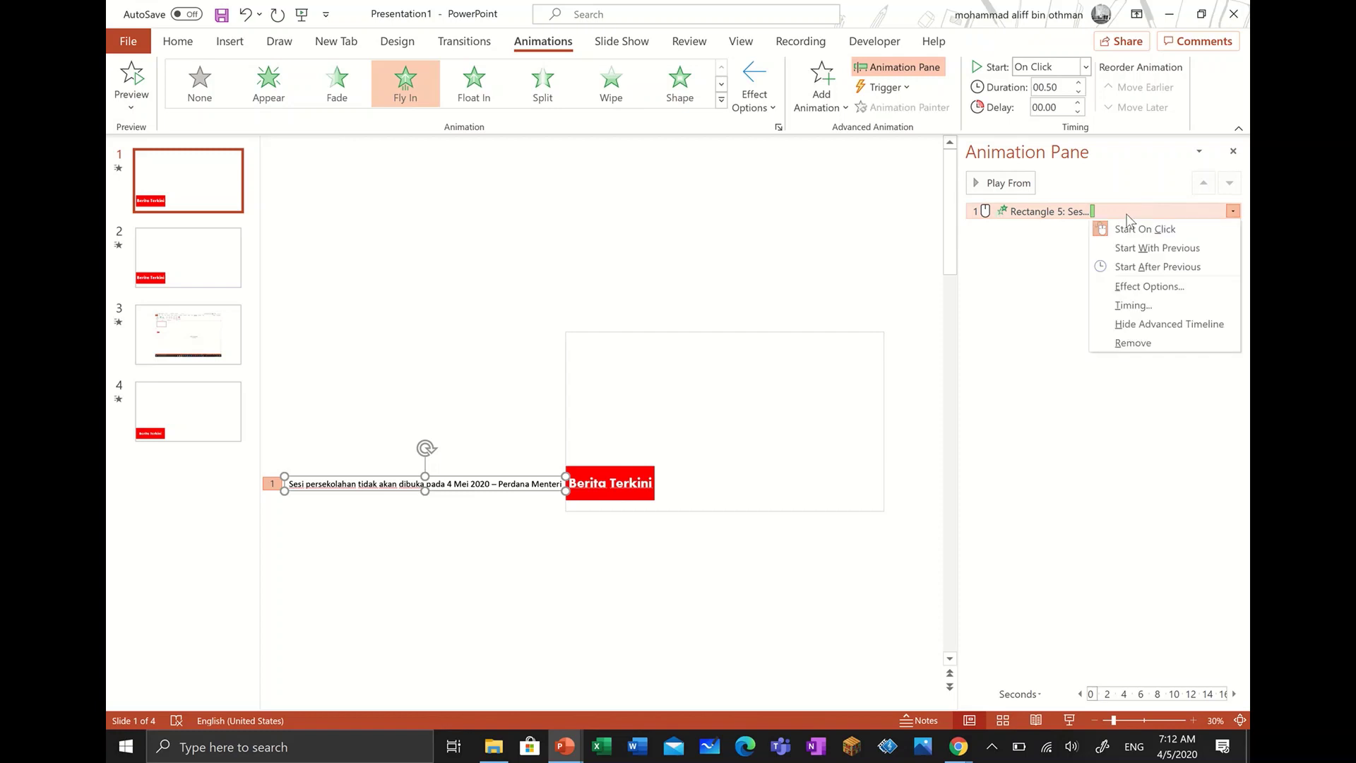
left_click(1148, 288)
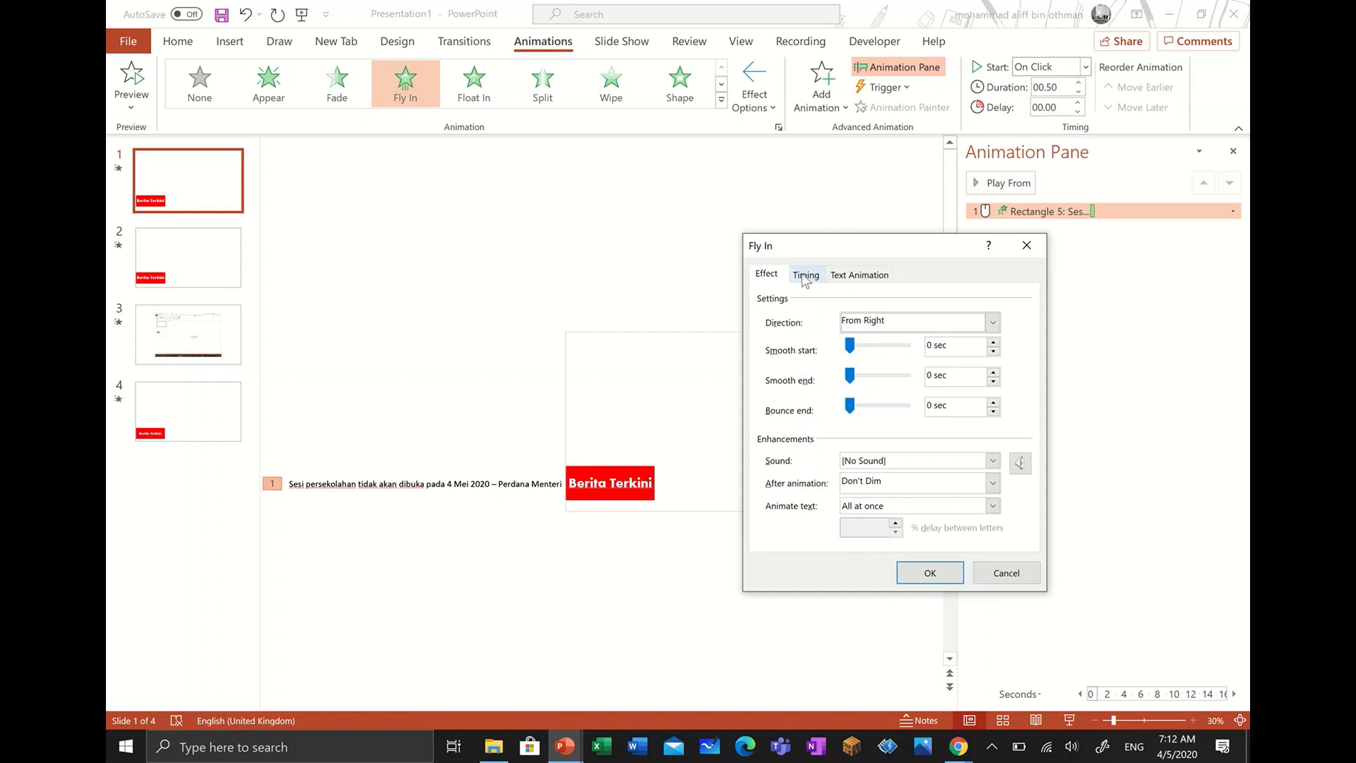
Step: Set the headline's Fly In to start With Previous with a 7-second duration
left_click(807, 276)
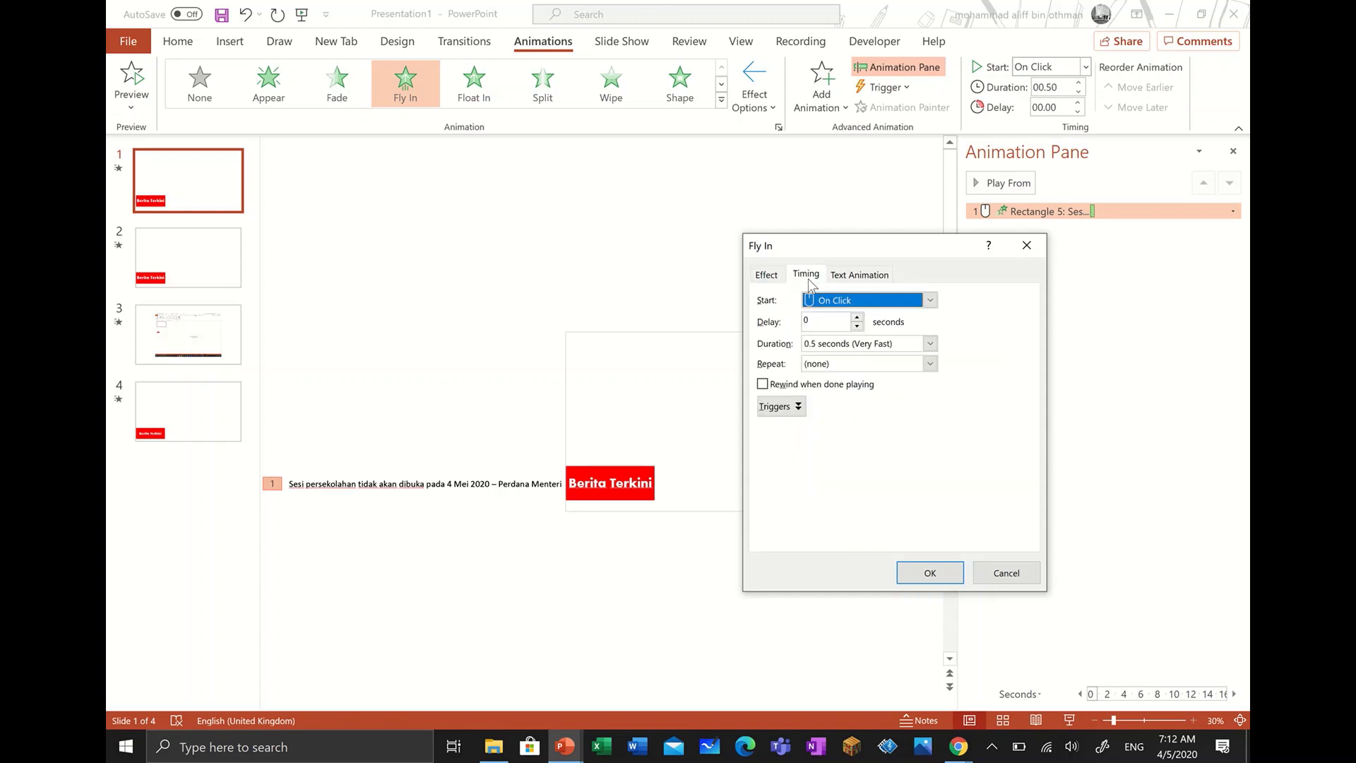
left_click(837, 303)
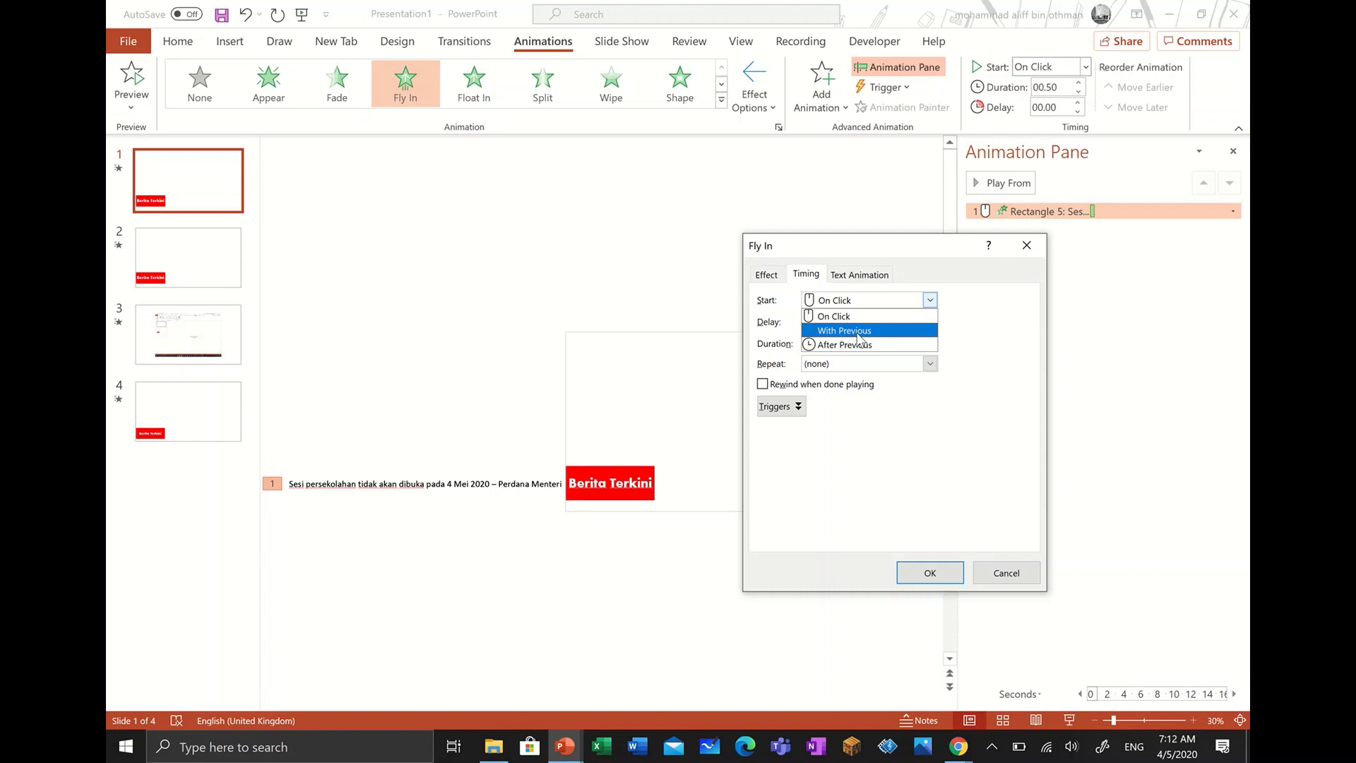
left_click(858, 331)
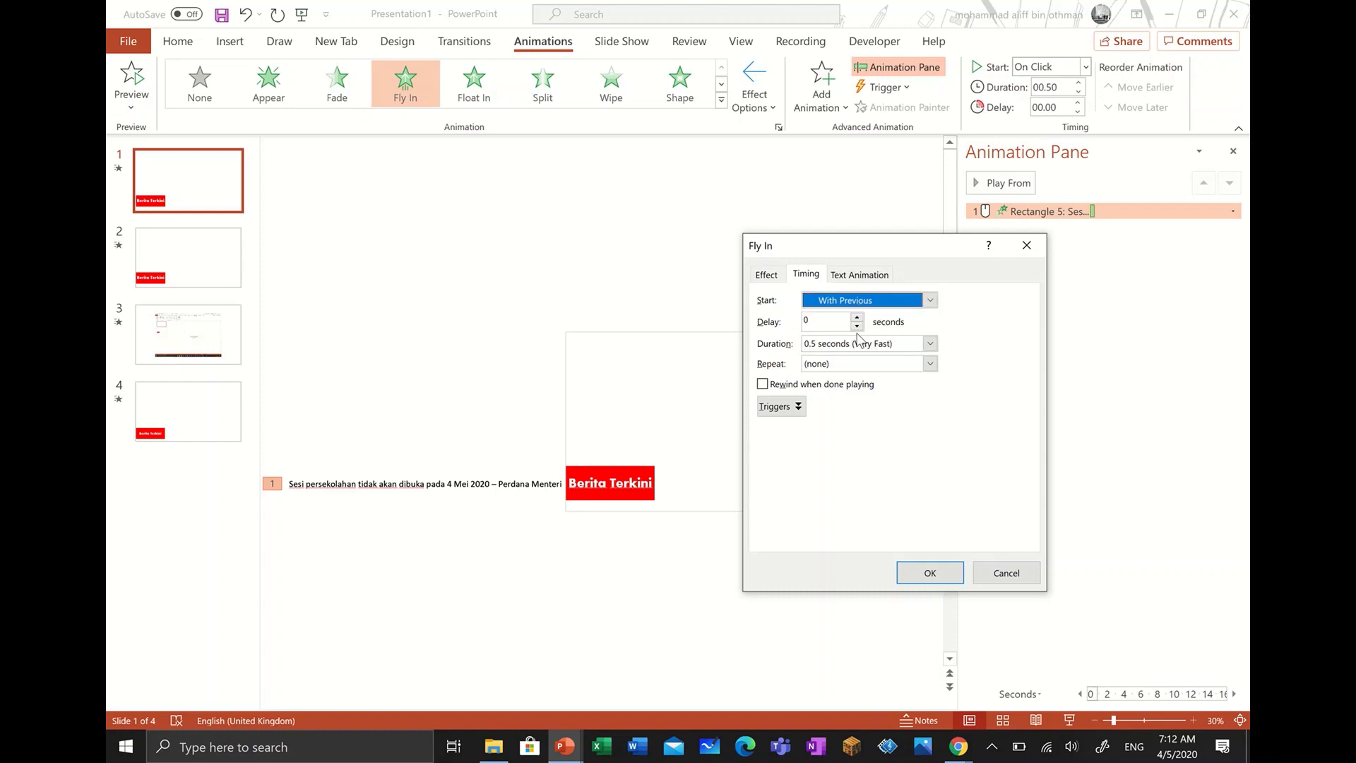
left_click(821, 346)
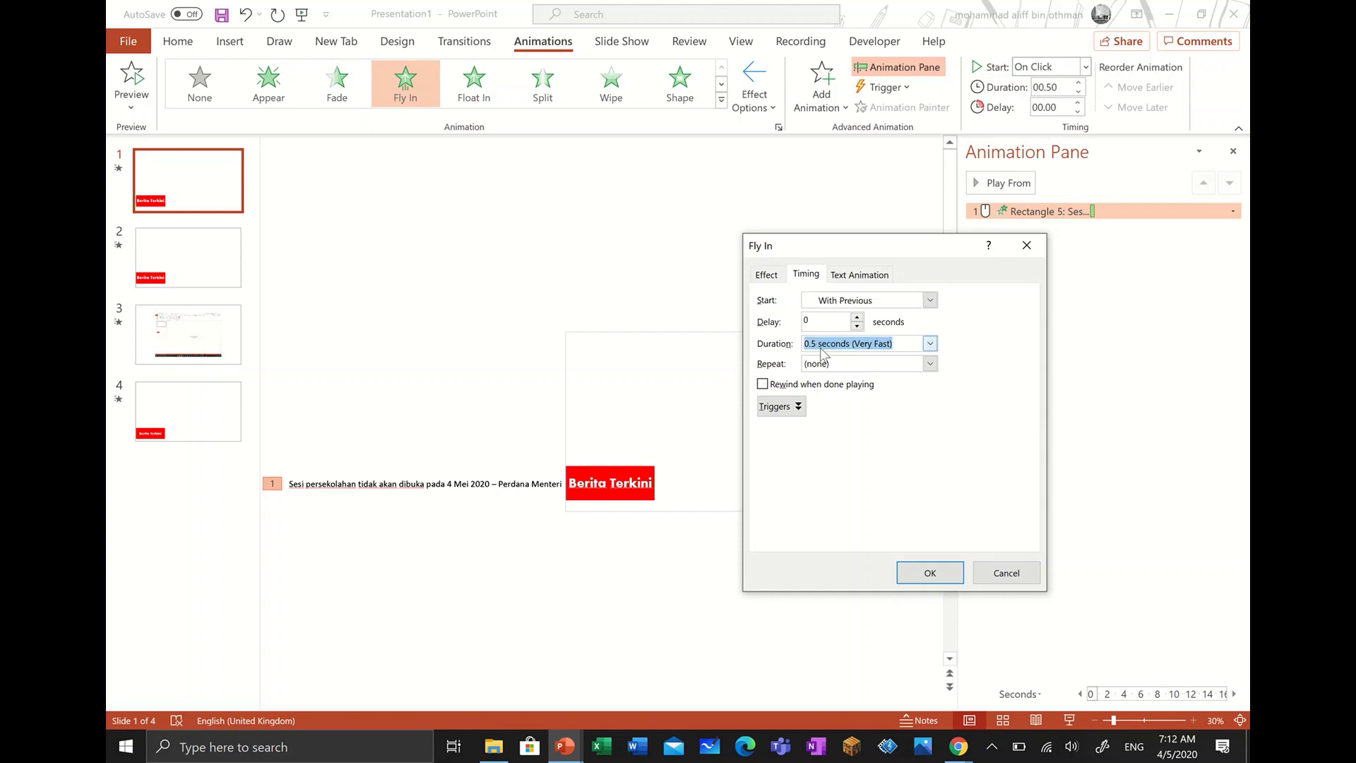
type("7")
left_click(819, 364)
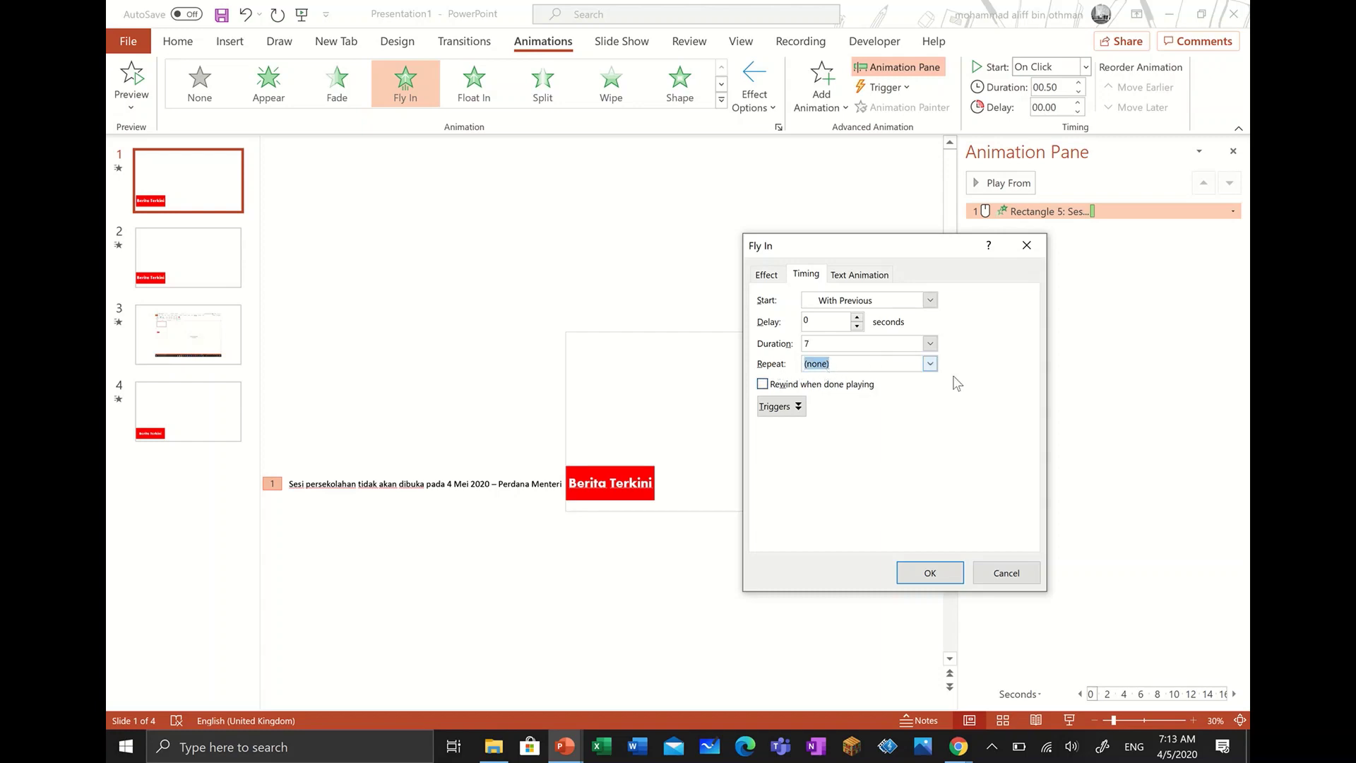
left_click(930, 363)
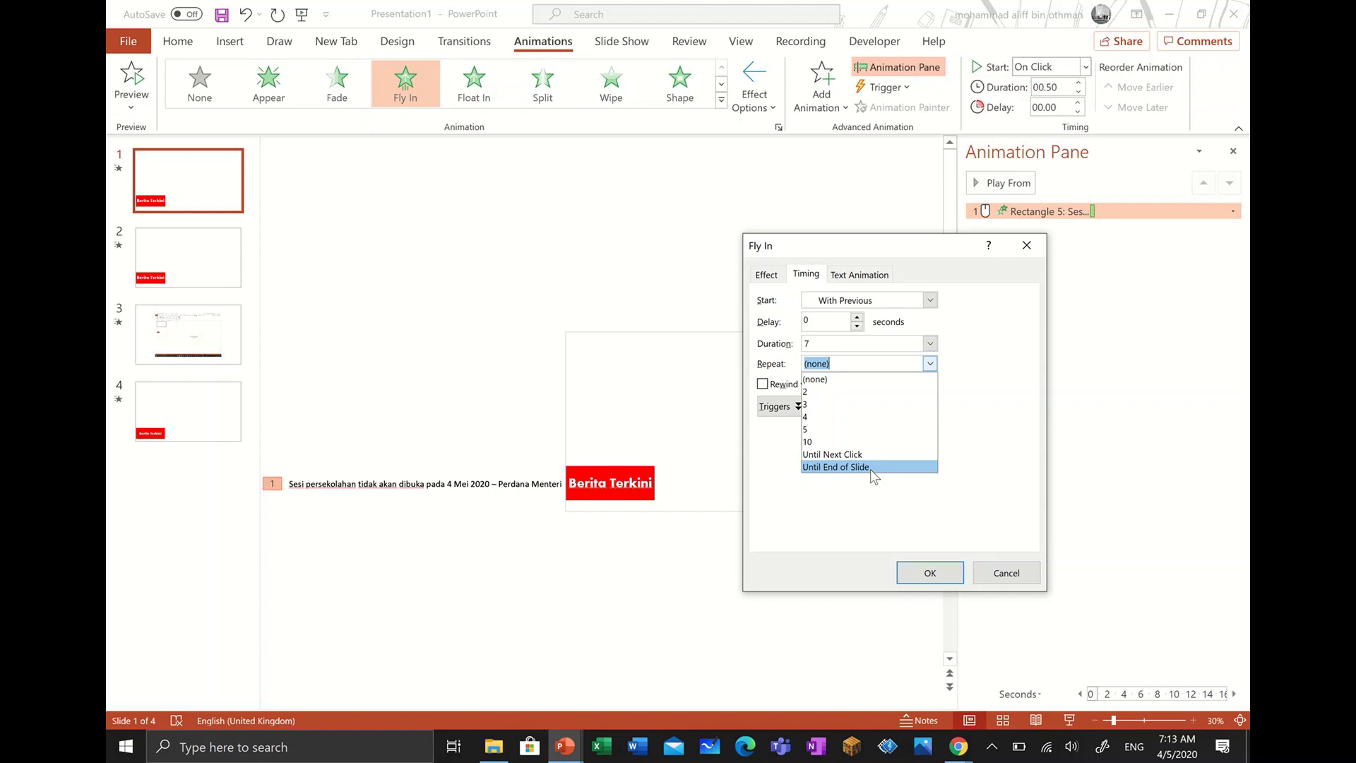
left_click(842, 363)
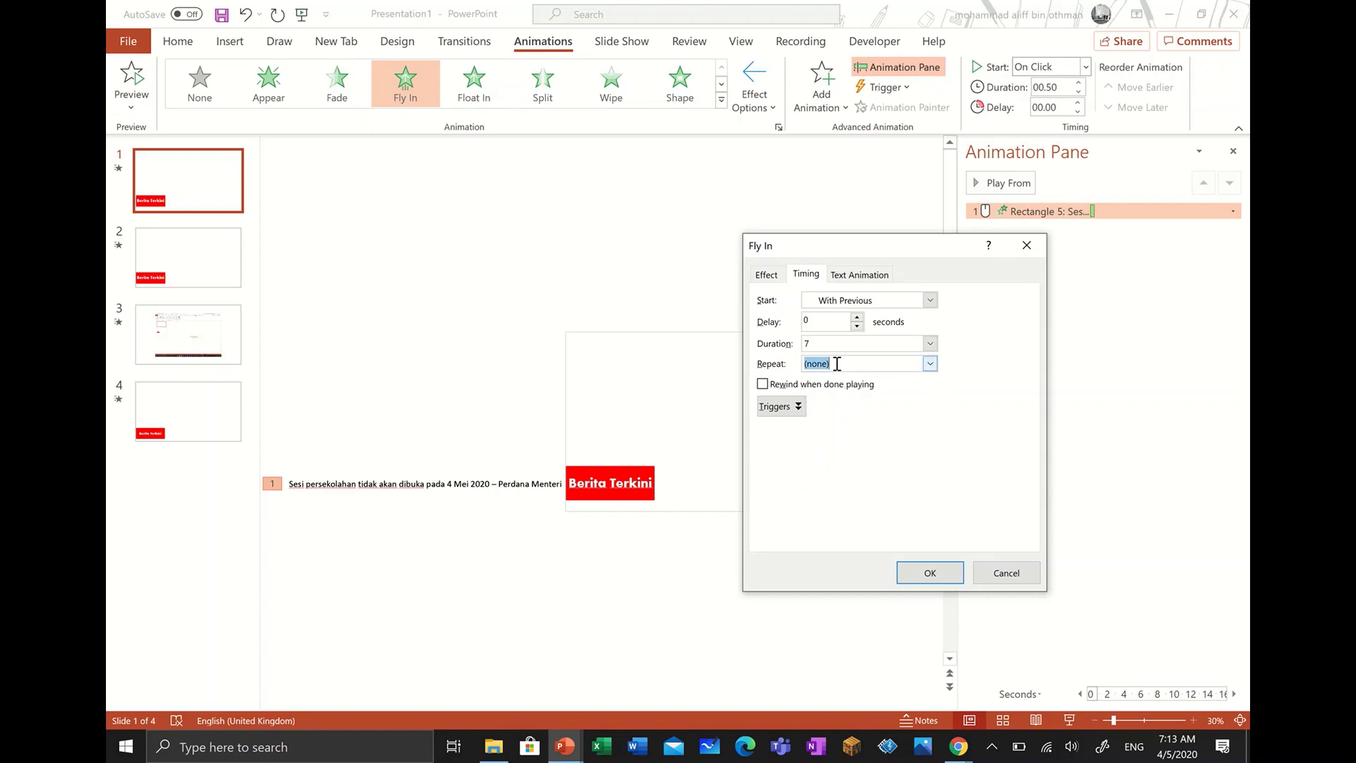
left_click(929, 573)
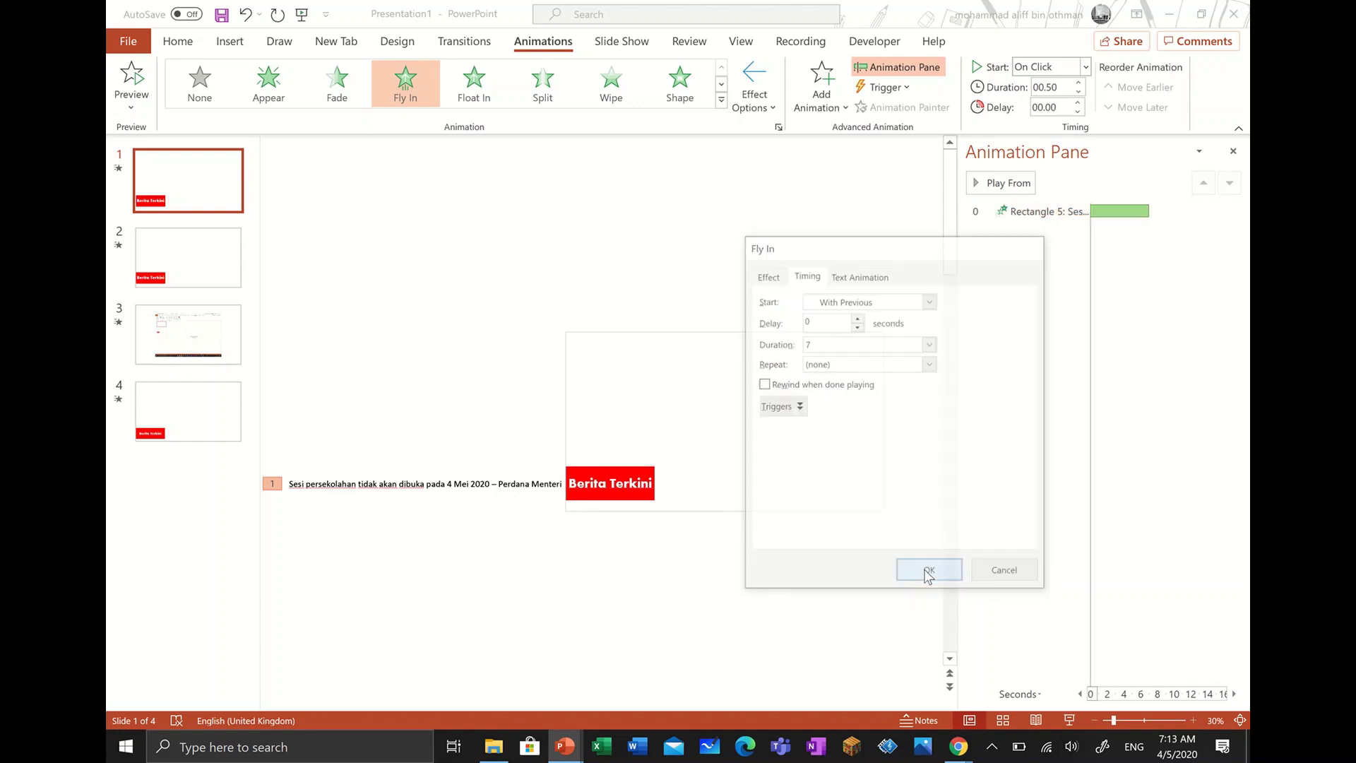
left_click(1068, 721)
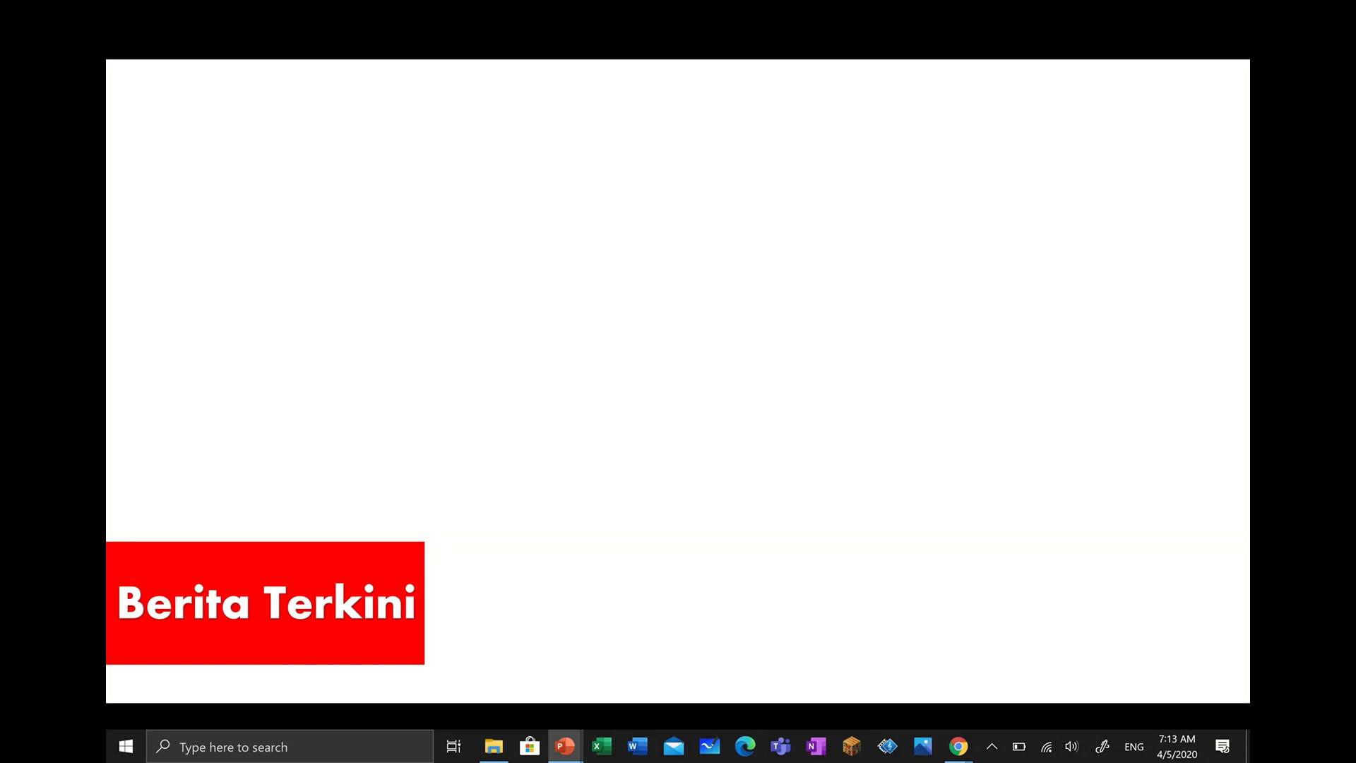
key("Escape")
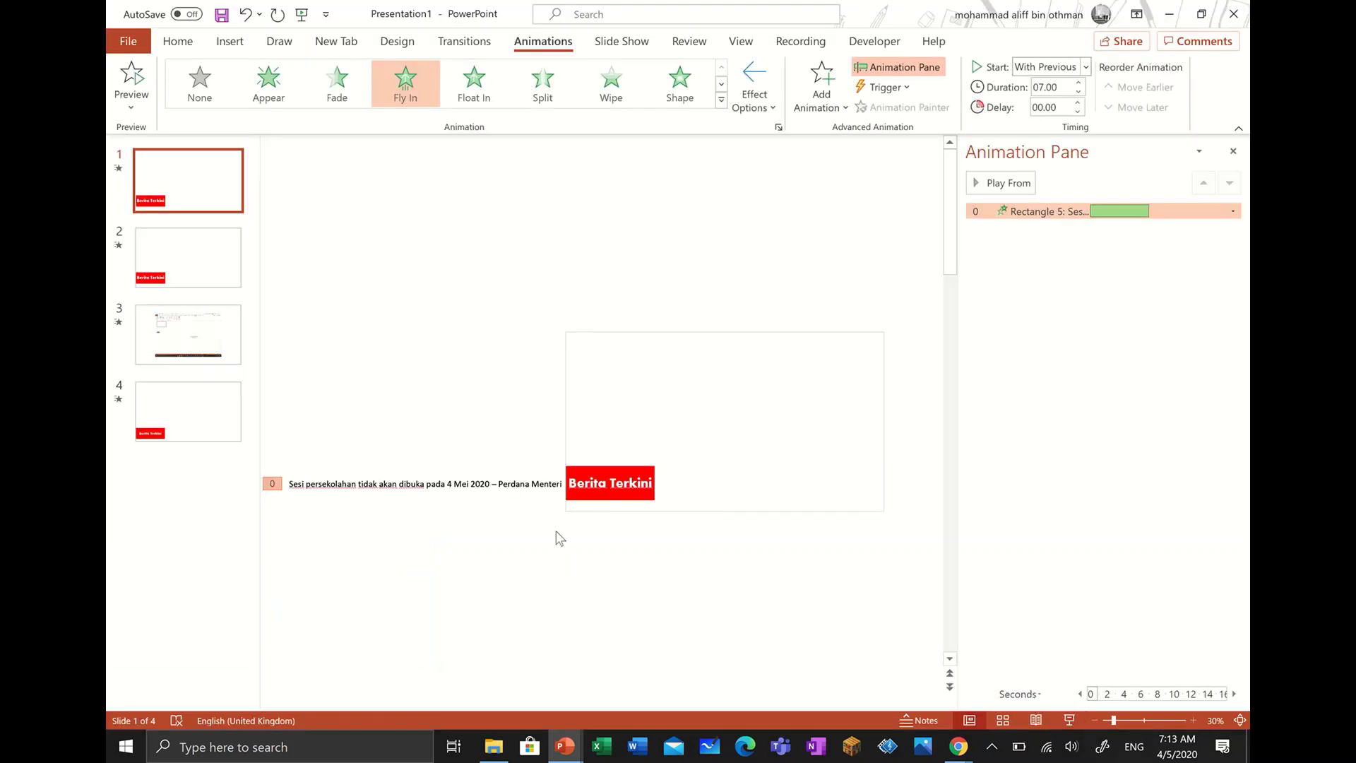
Step: Set the headline Fly In's Repeat option to Until End of Slide
right_click(1156, 212)
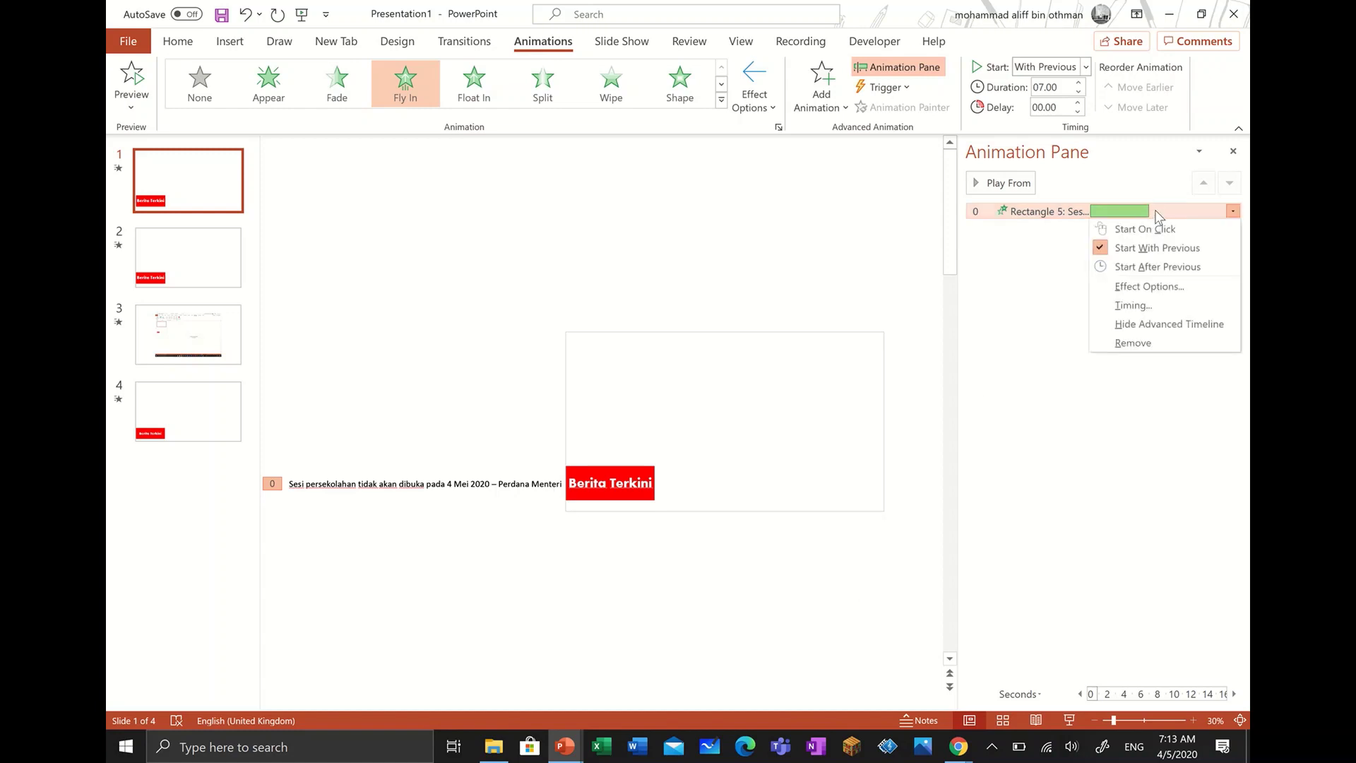
left_click(1130, 286)
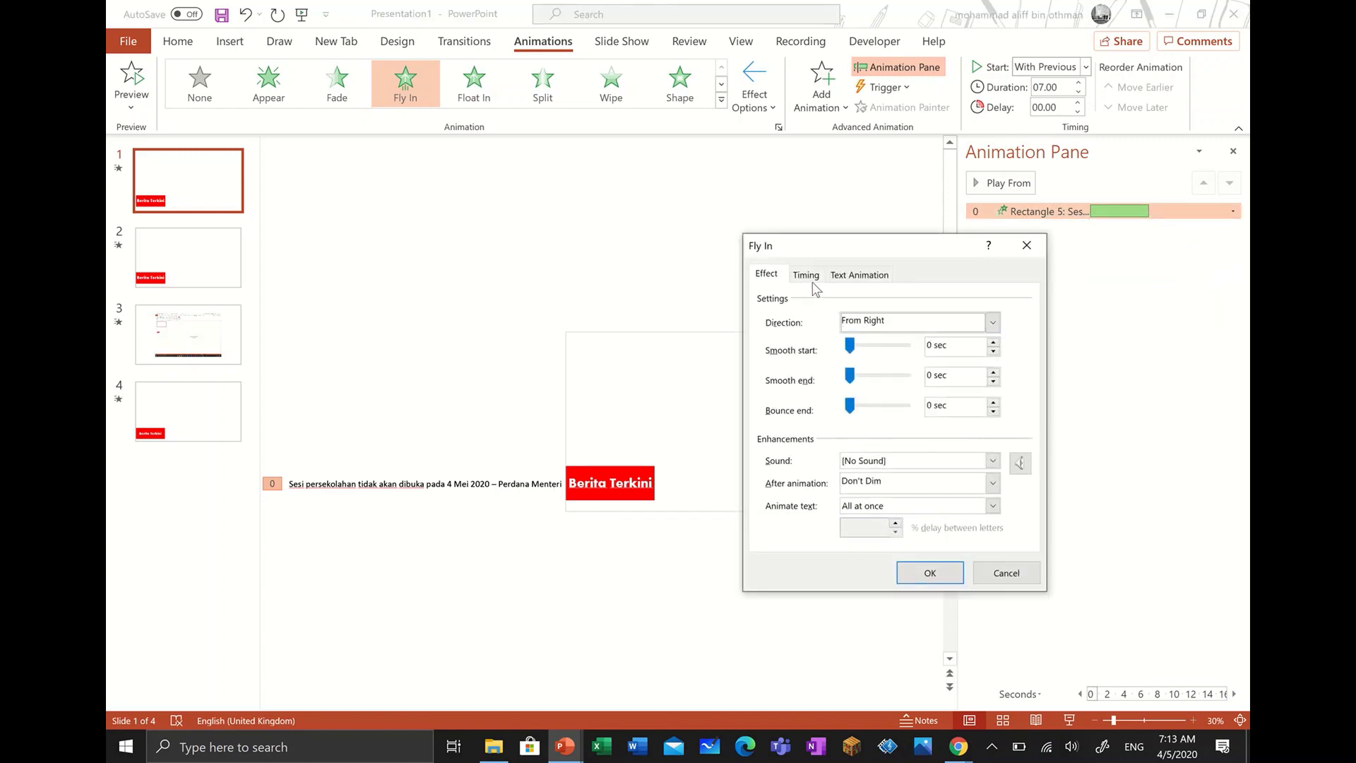
left_click(809, 275)
left_click(845, 365)
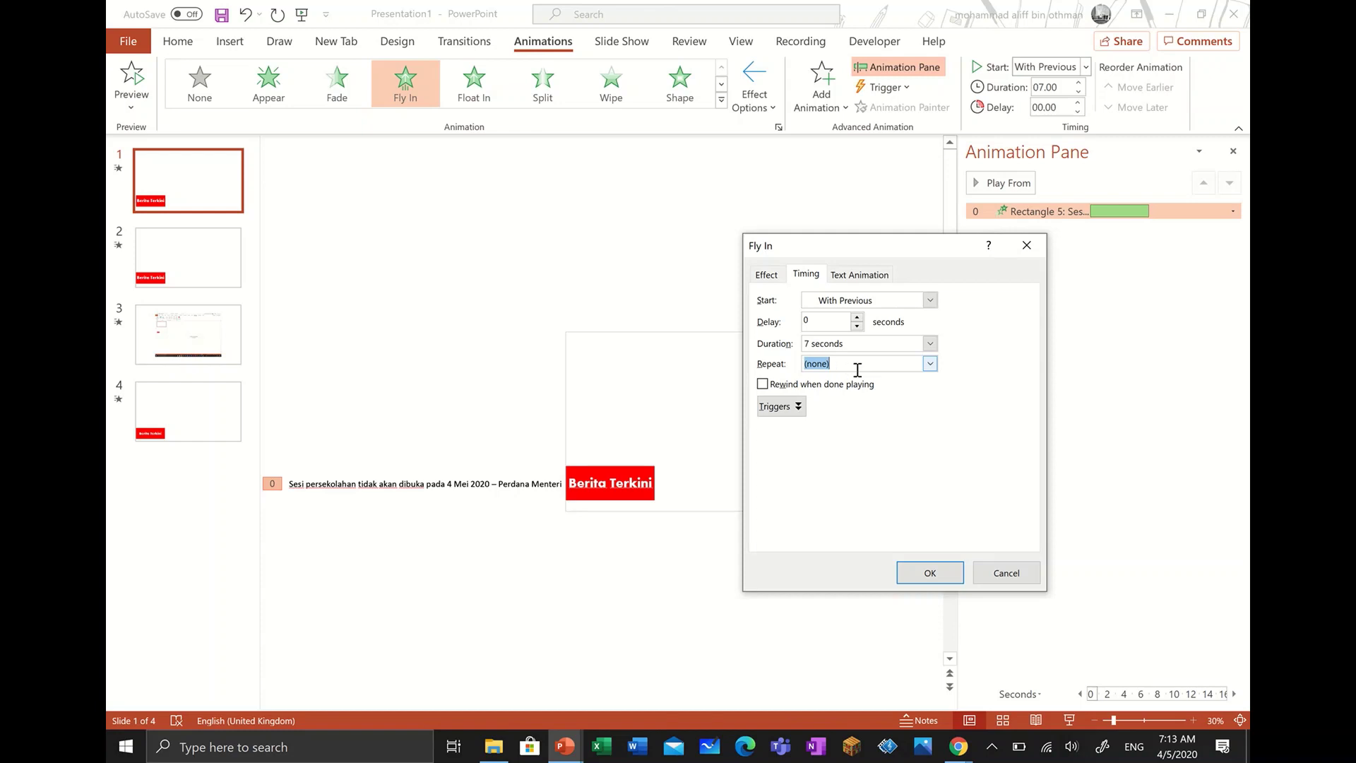
left_click(930, 364)
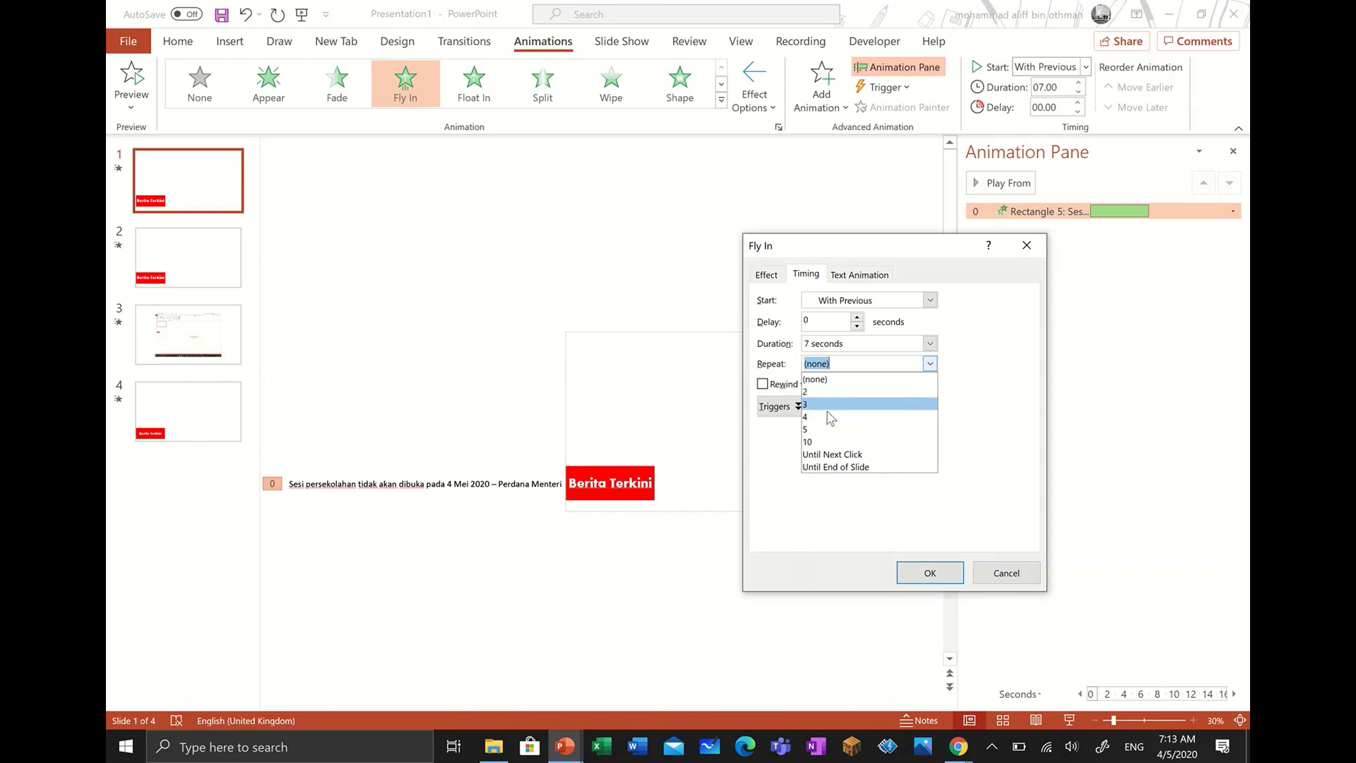
left_click(841, 468)
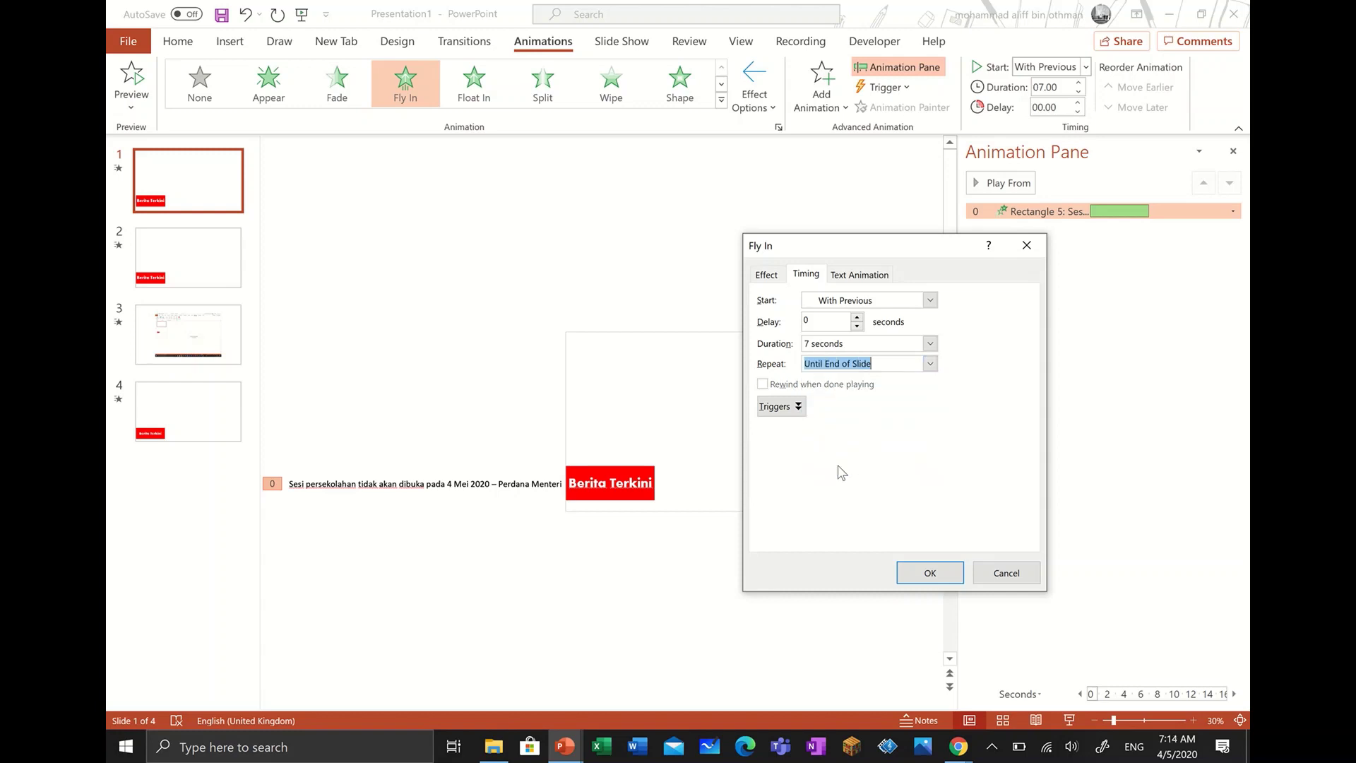
left_click(931, 573)
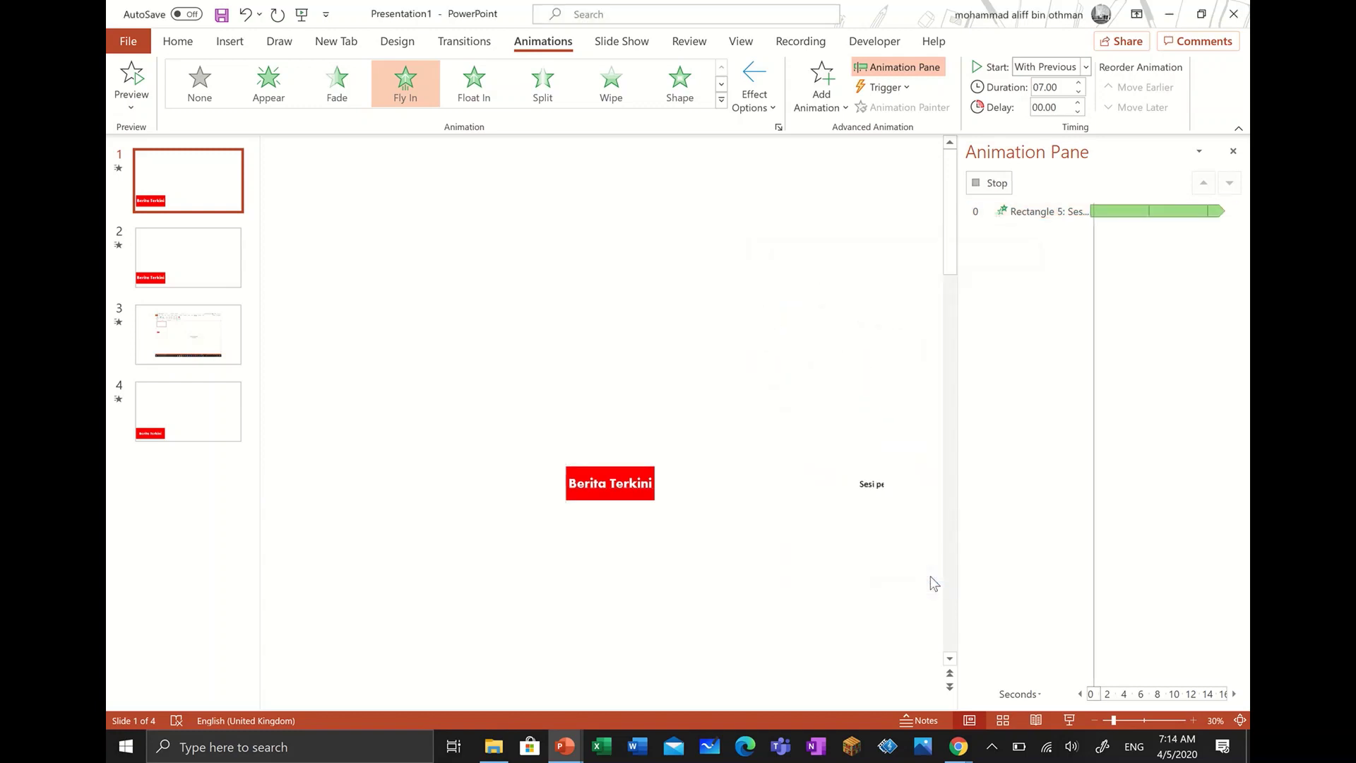
left_click(1070, 719)
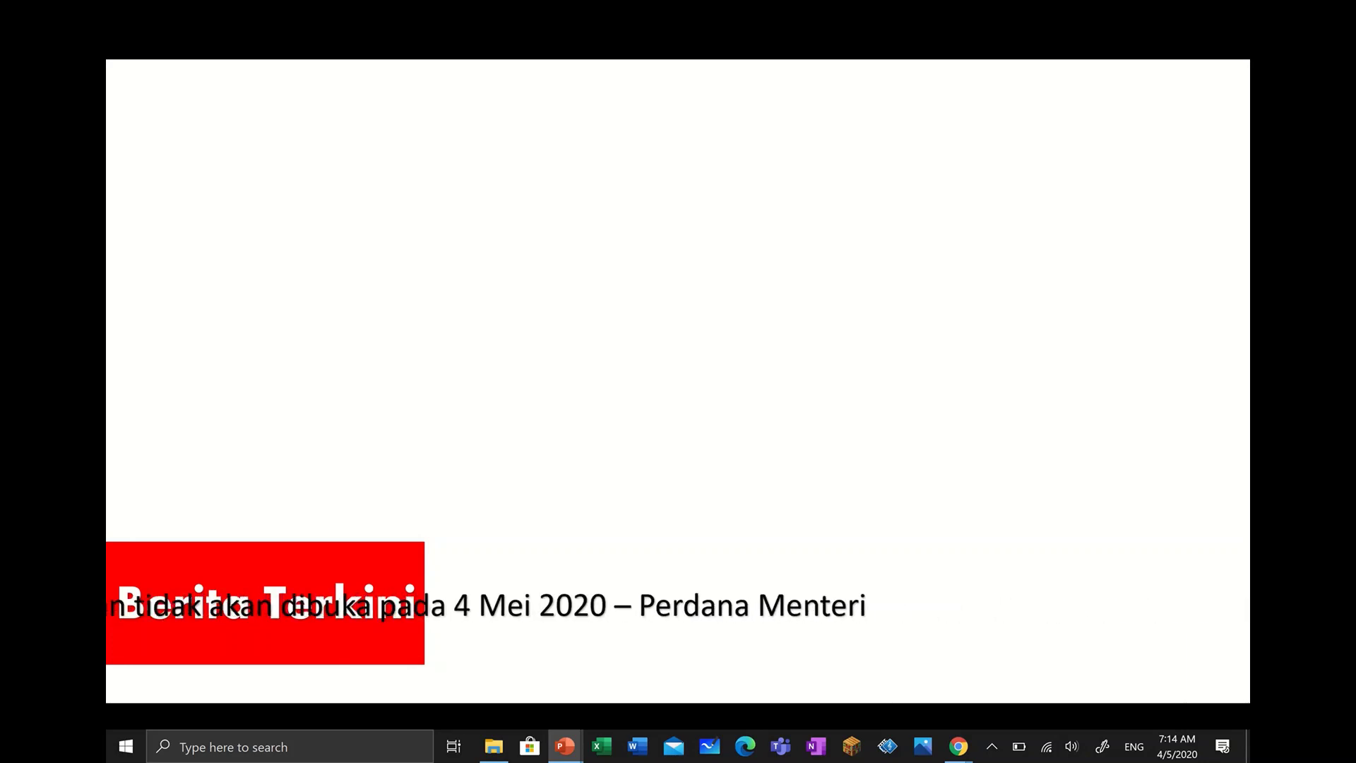
key("Escape")
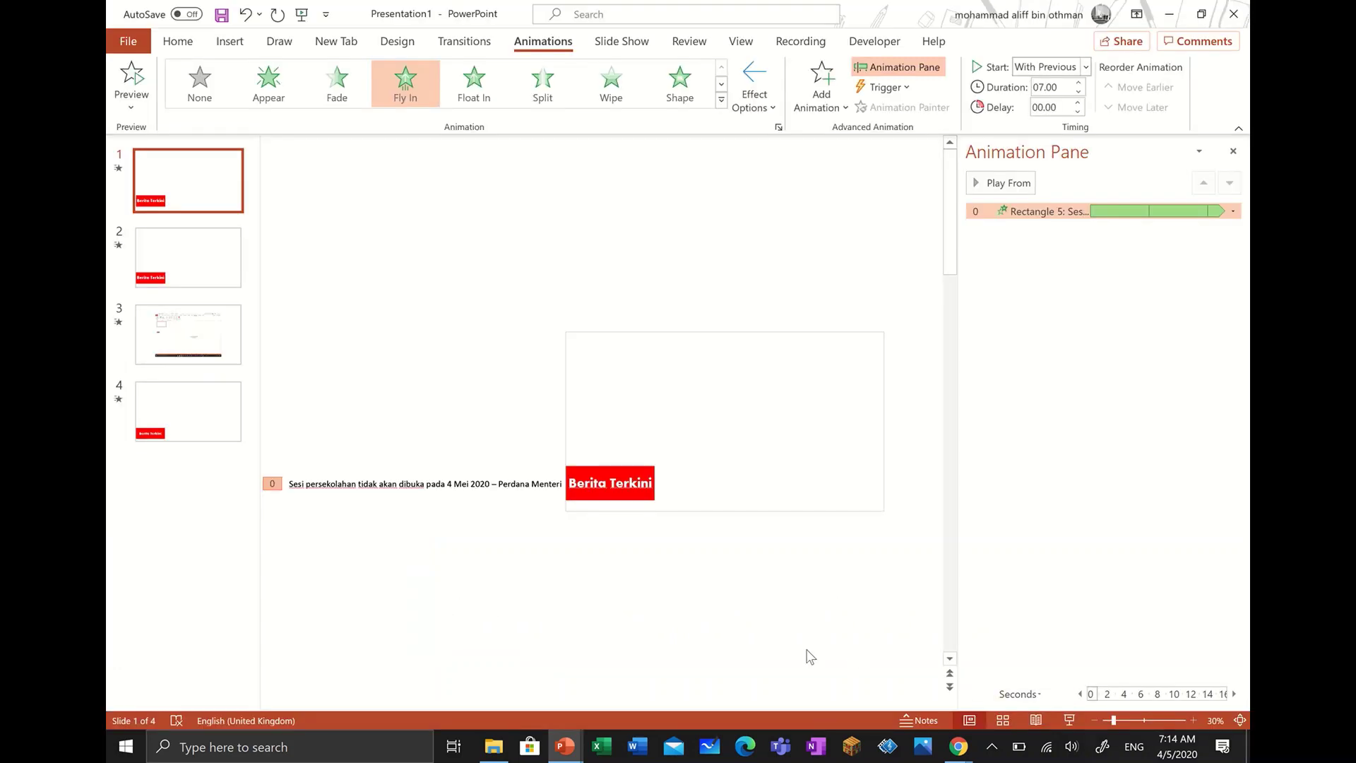
Step: Send the headline text box to back so it sits behind the red Berita Terkini box
right_click(533, 497)
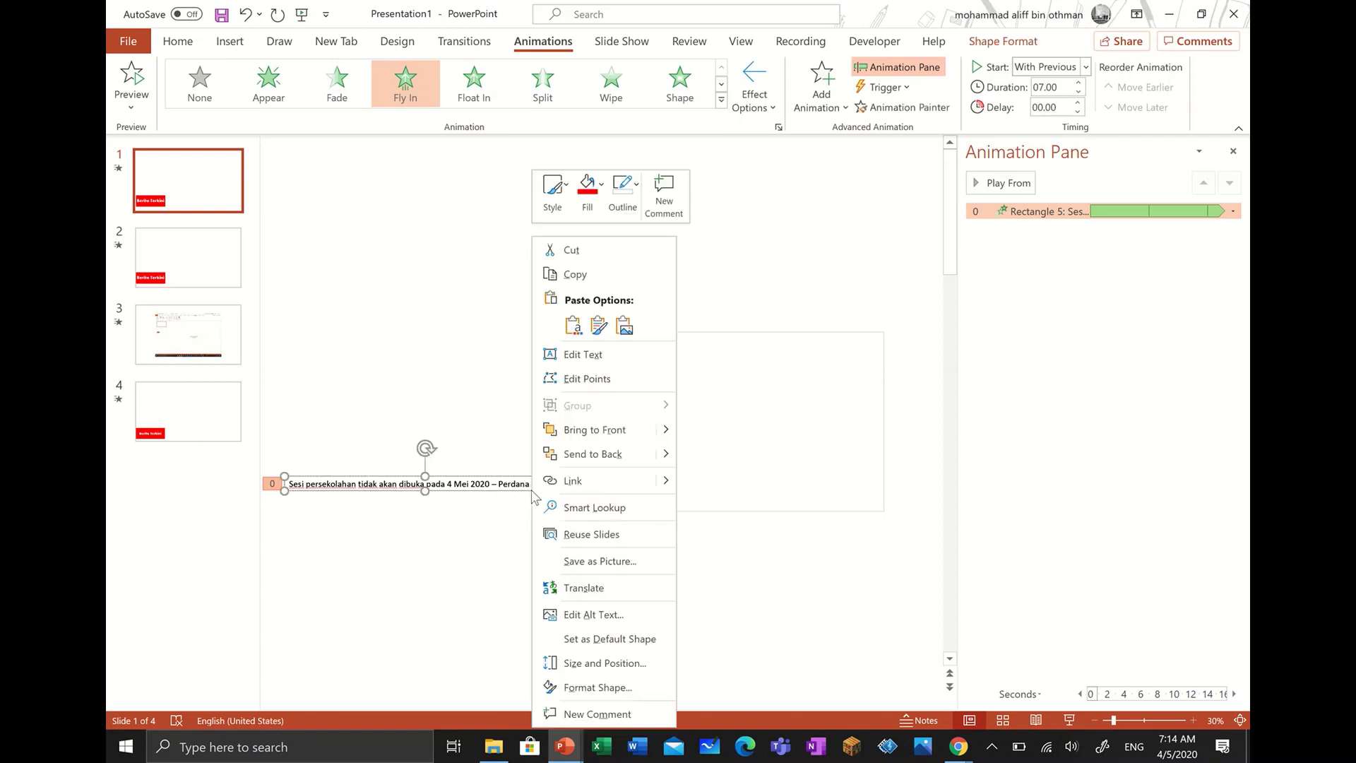
left_click(573, 460)
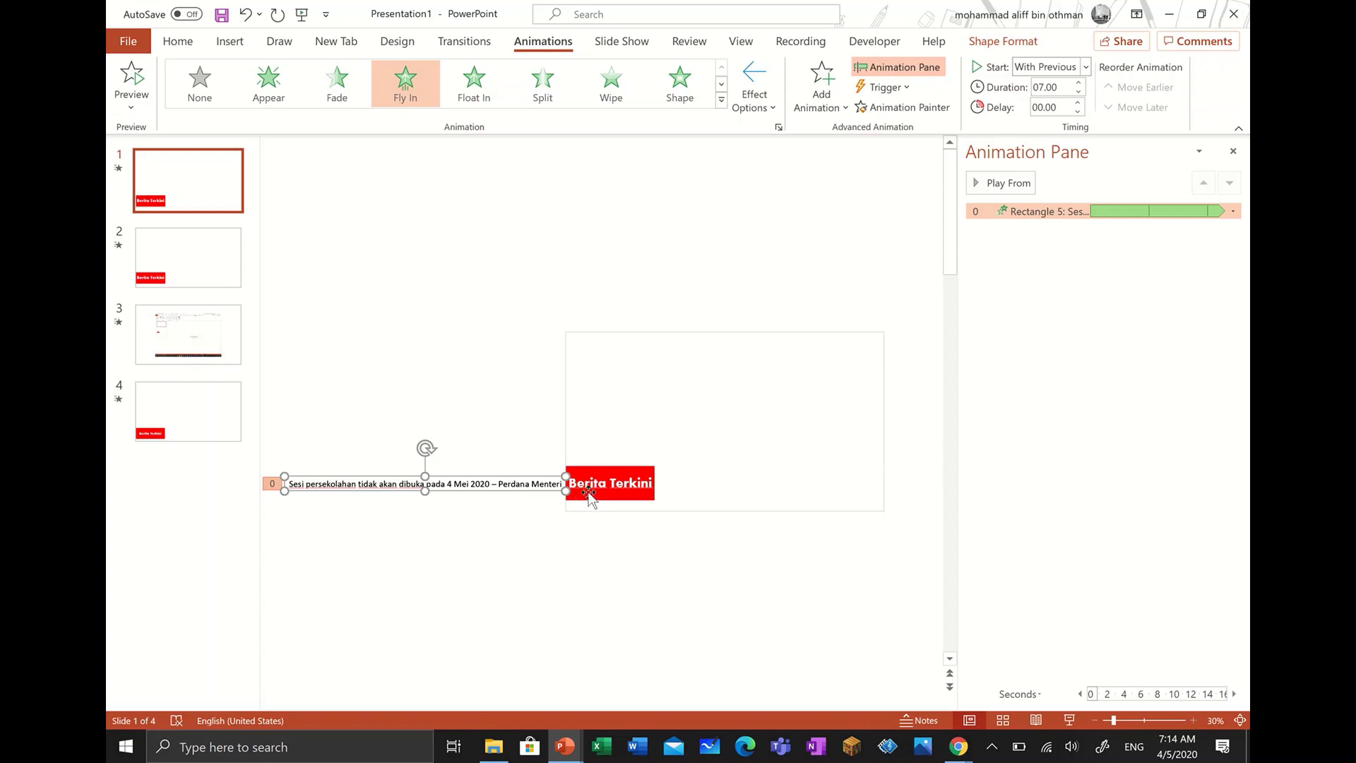
Step: Start the slide show on slide 1 to watch the looping headline ticker full screen
left_click(1071, 721)
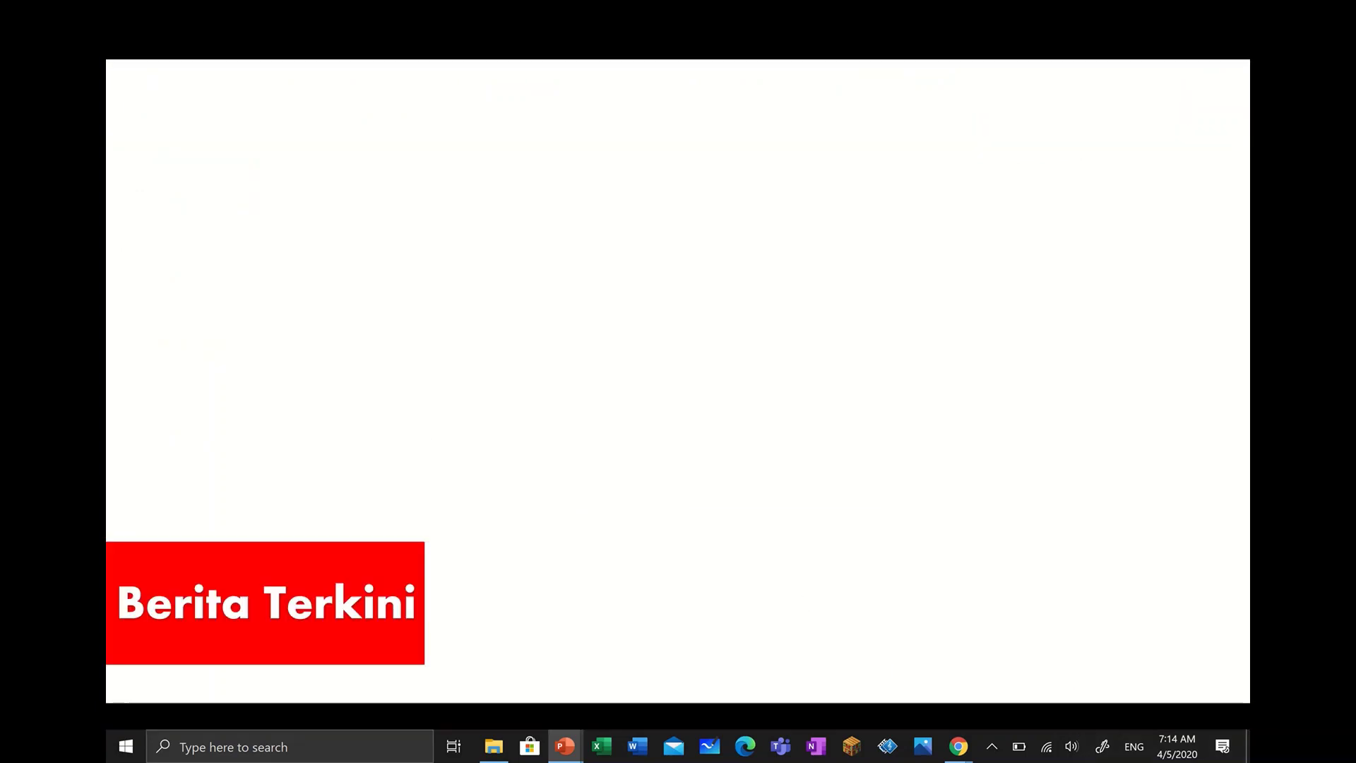